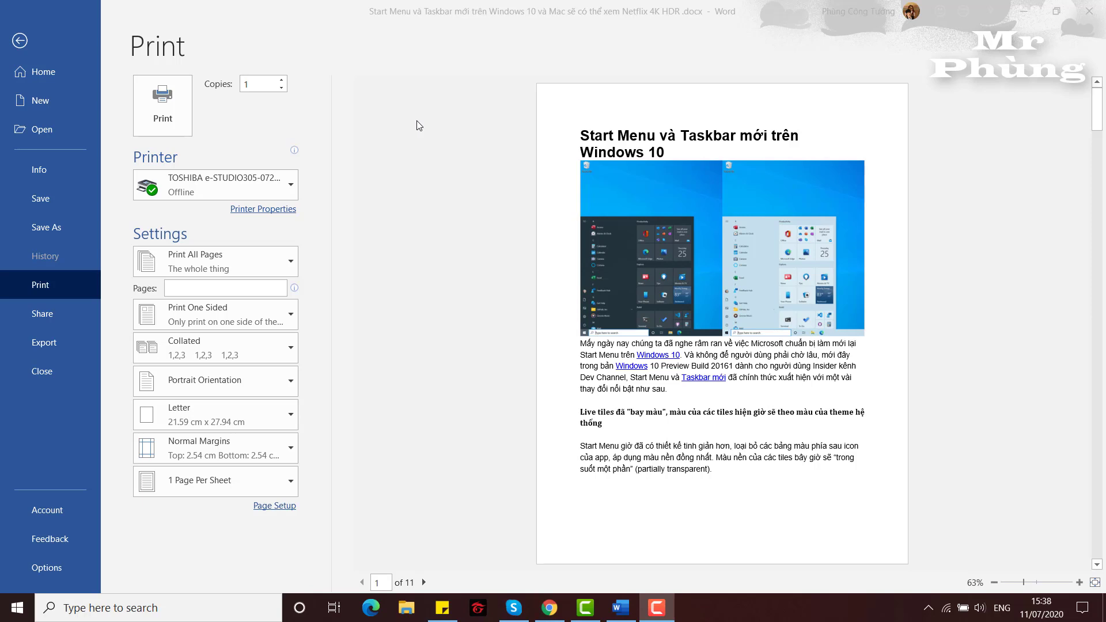
Step: Leave the Print backstage and return to editing the Start Menu và Taskbar article
left_click(23, 43)
scroll(742, 271, "down", 4)
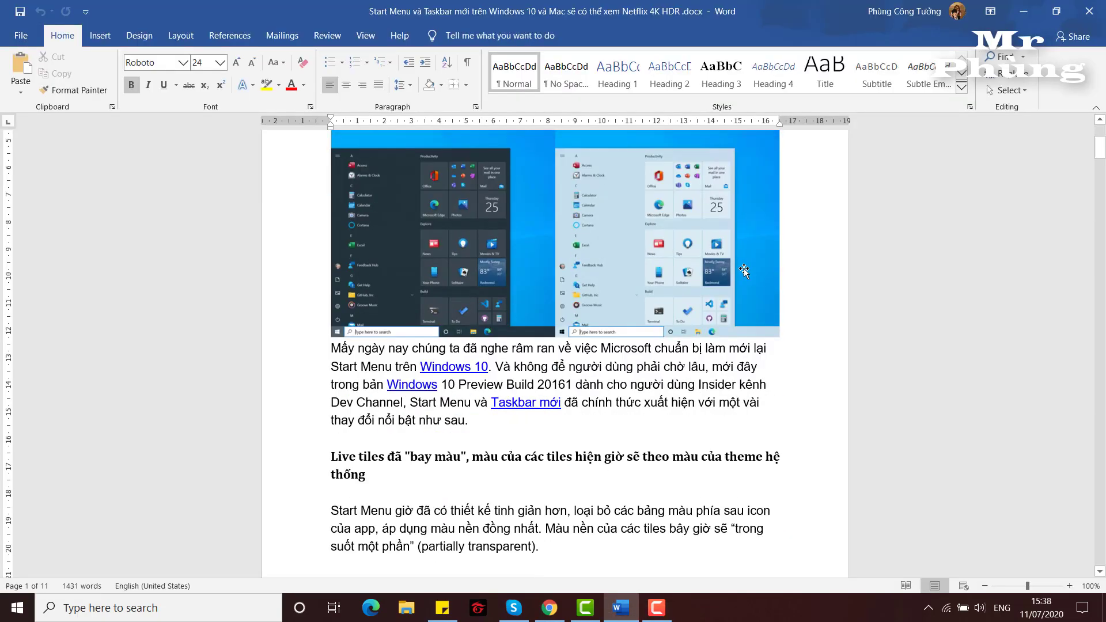
scroll(744, 269, "up", 1)
scroll(744, 267, "down", 5)
scroll(744, 267, "up", 5)
scroll(744, 267, "down", 1)
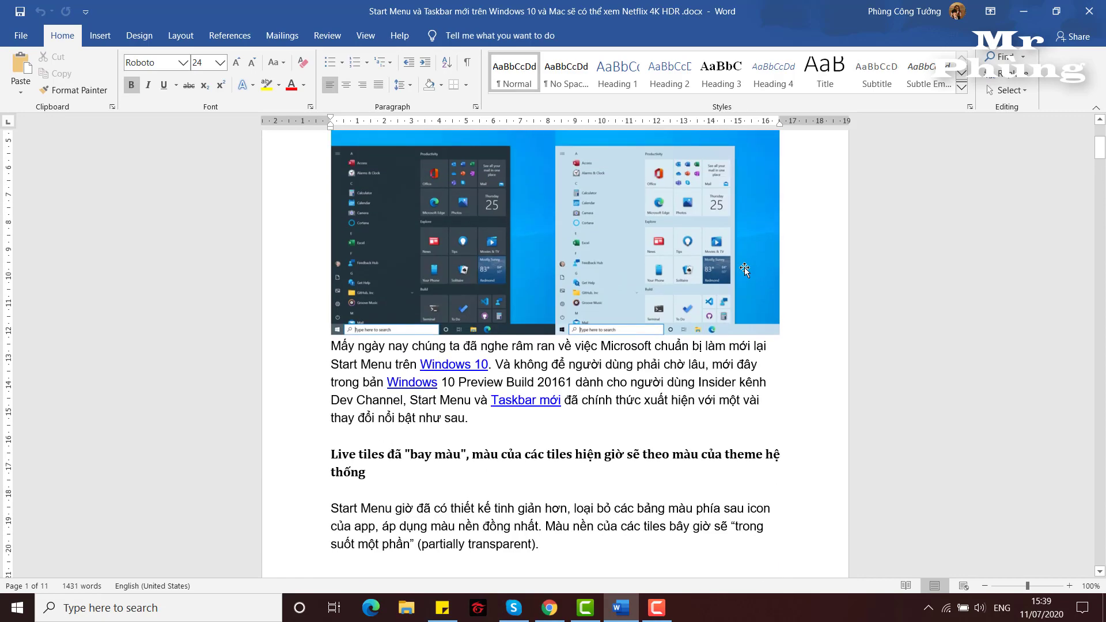
scroll(744, 267, "up", 3)
scroll(744, 267, "down", 3)
scroll(744, 267, "up", 1)
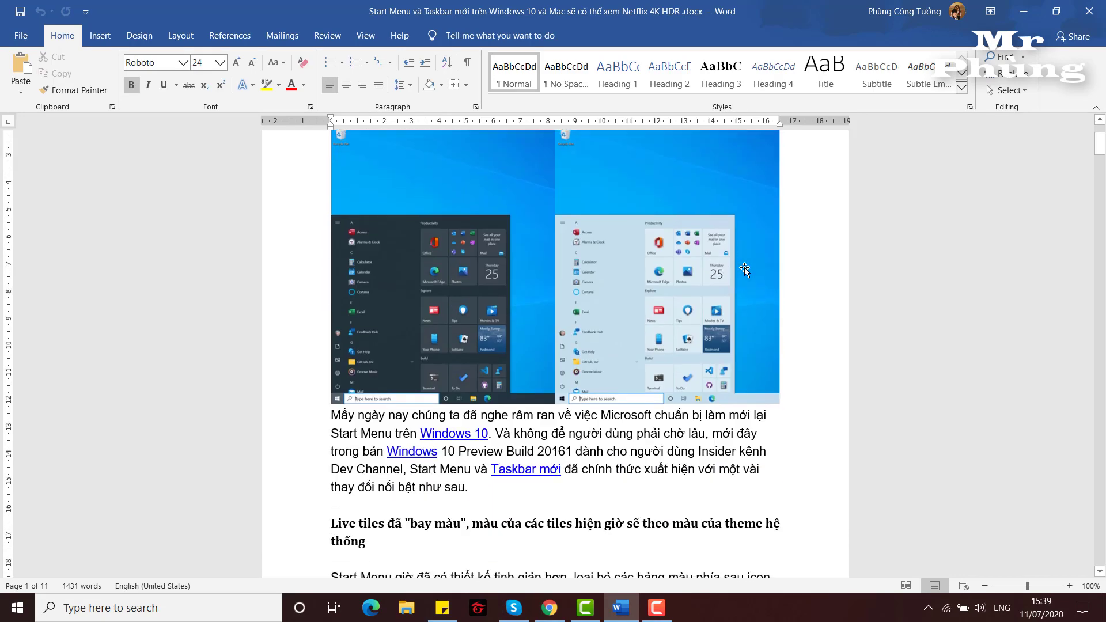
scroll(744, 267, "up", 2)
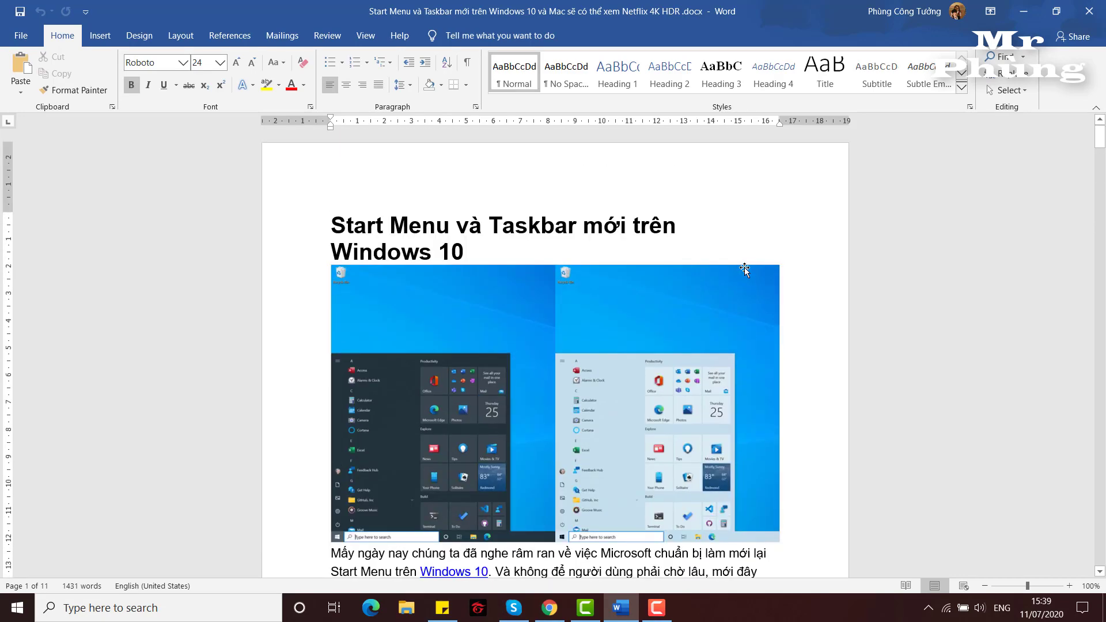
scroll(744, 267, "down", 3)
scroll(741, 268, "down", 1)
scroll(742, 268, "up", 1)
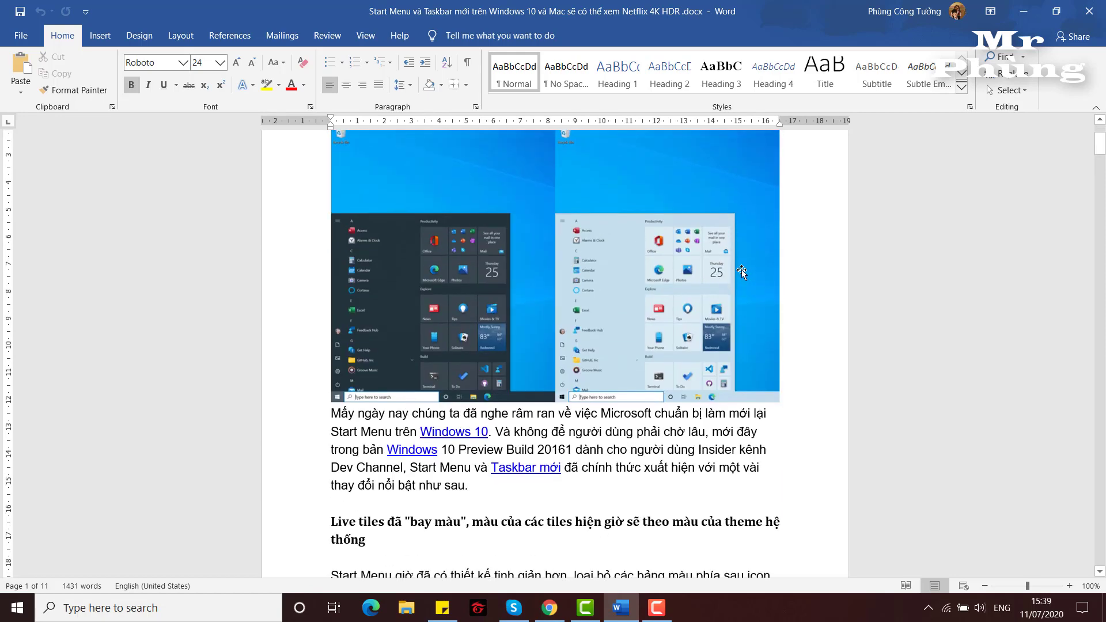
scroll(741, 270, "up", 3)
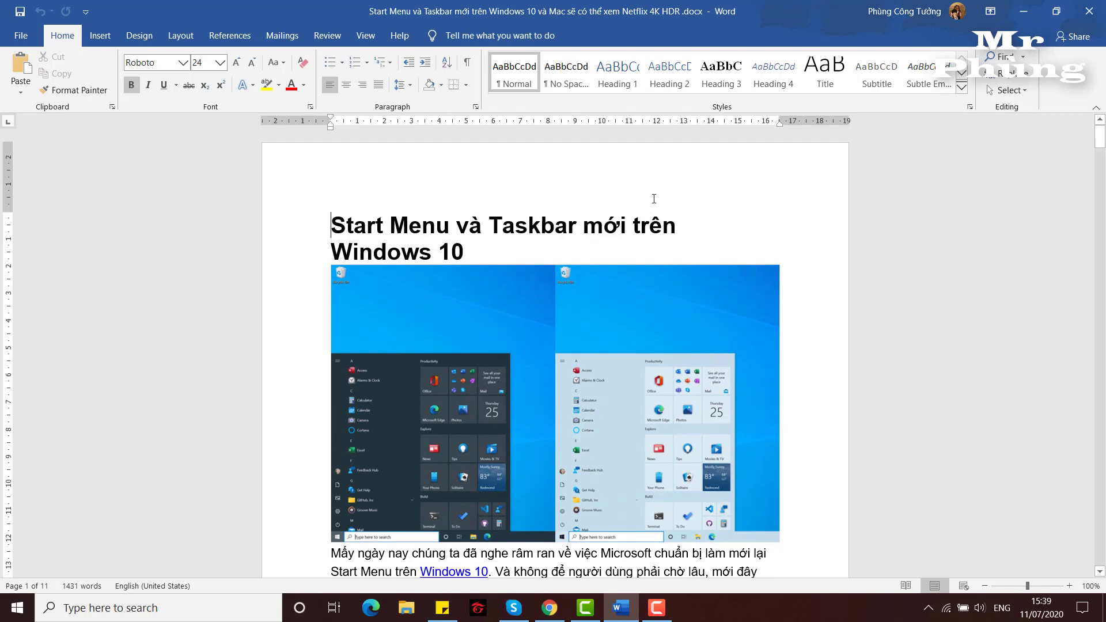
Step: Open File > Print, go back to the article, then reopen the Print pane with Ctrl+P
left_click(21, 36)
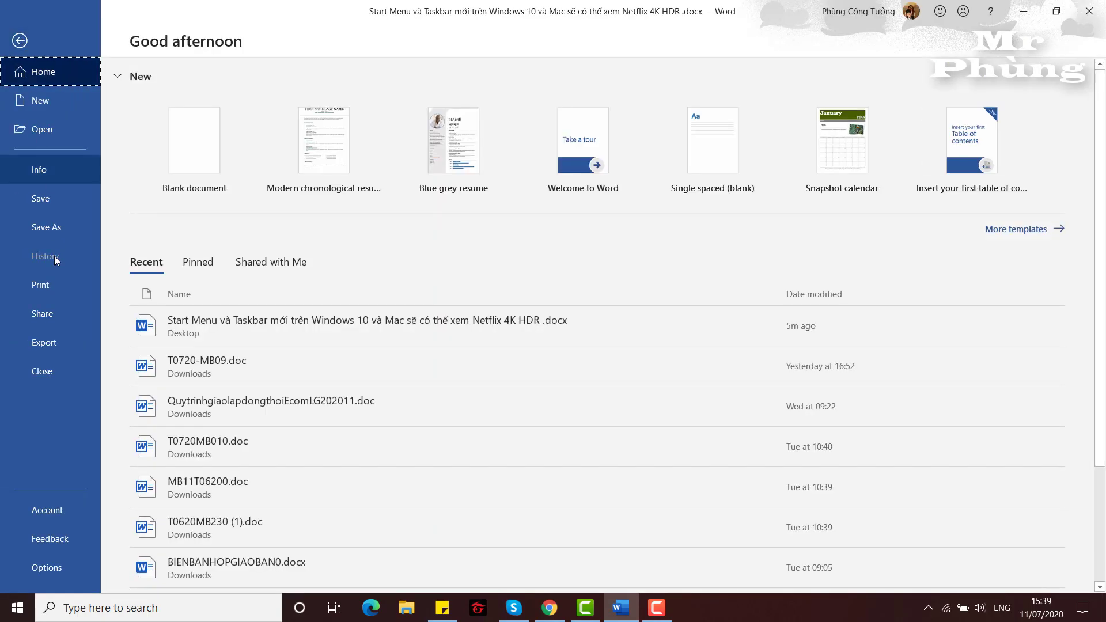
left_click(54, 290)
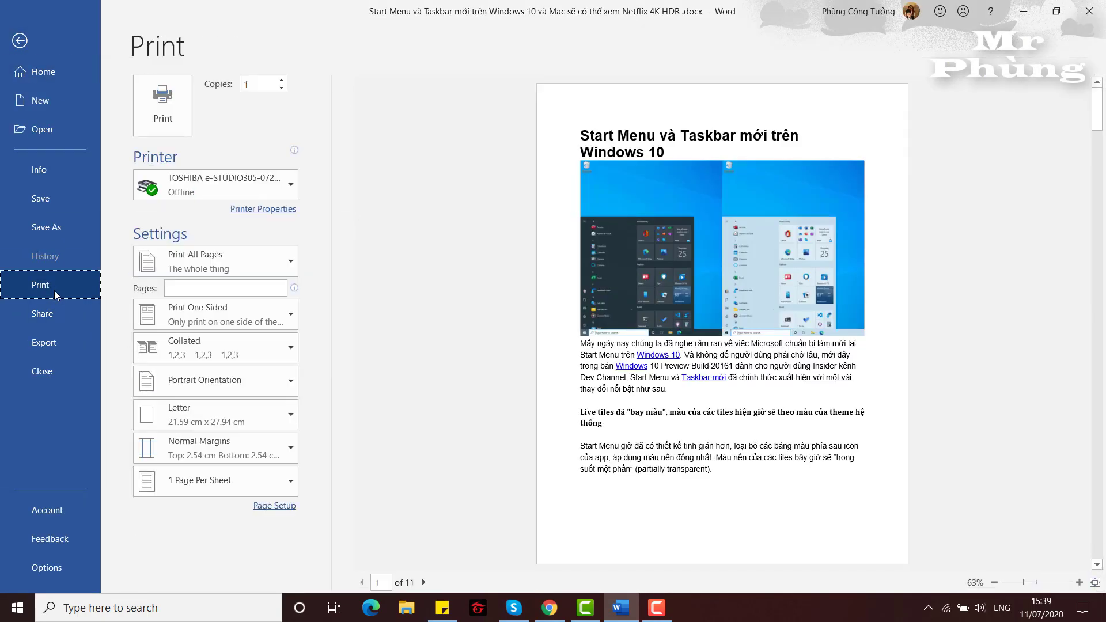
left_click(20, 40)
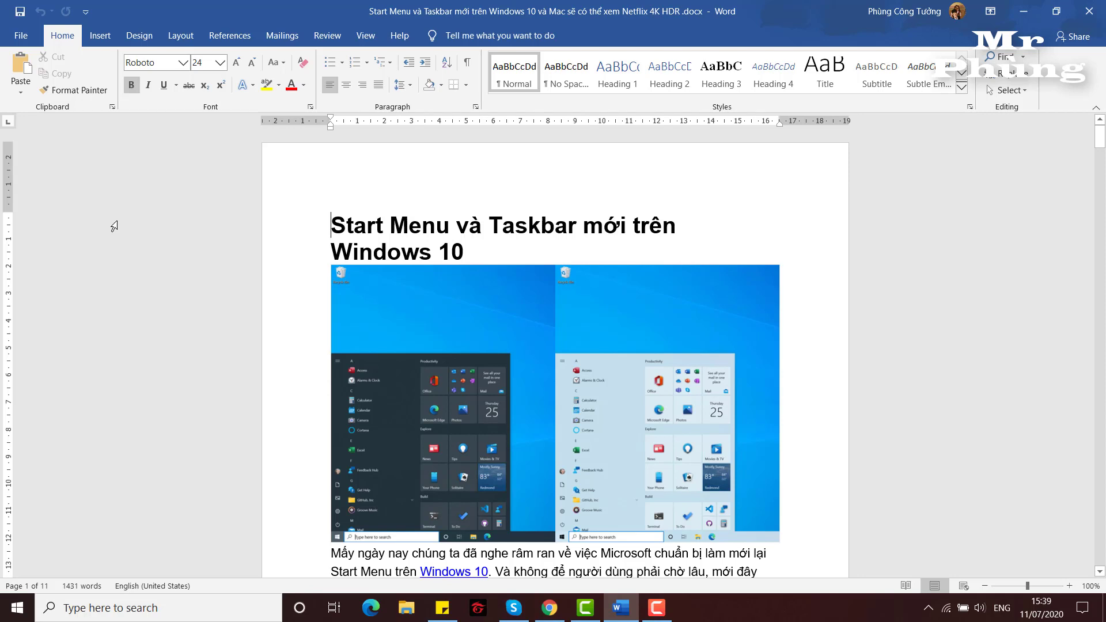
key("ctrl+p")
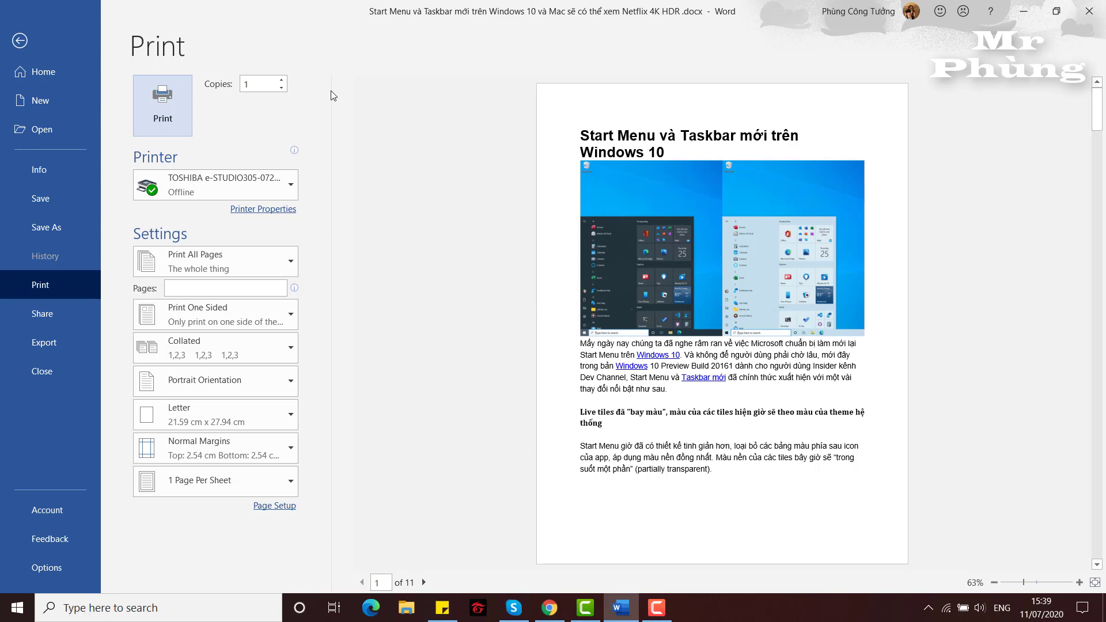
Step: Try 2 and then 3 in the Copies box, and leave the field empty
left_click(234, 121)
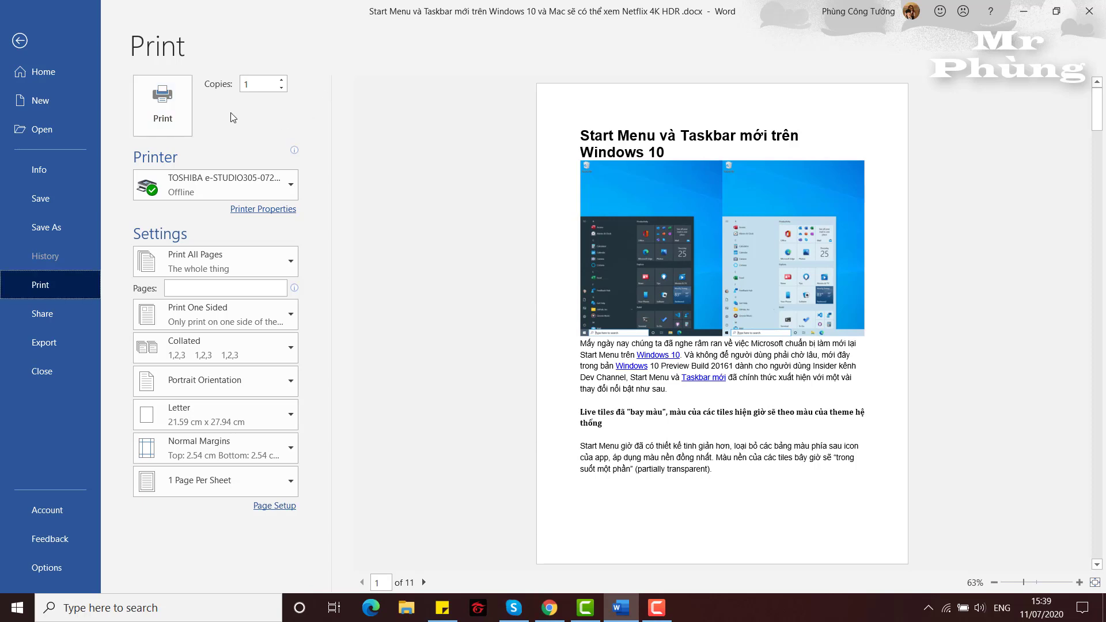
left_click(250, 82)
left_click(240, 119)
left_click(251, 81)
type("2")
key("BackSpace")
type("3")
key("BackSpace")
type("3")
key("BackSpace")
Step: View the available printers and close the list, keeping the offline TOSHIBA printer selected
mouse_move(240, 372)
left_click(285, 191)
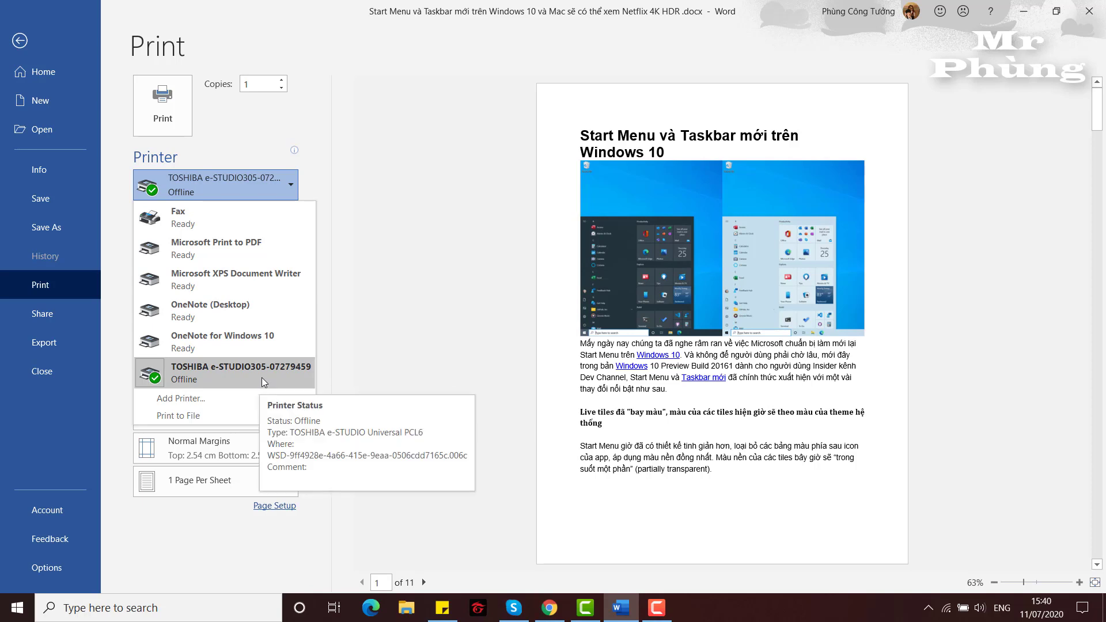
left_click(223, 143)
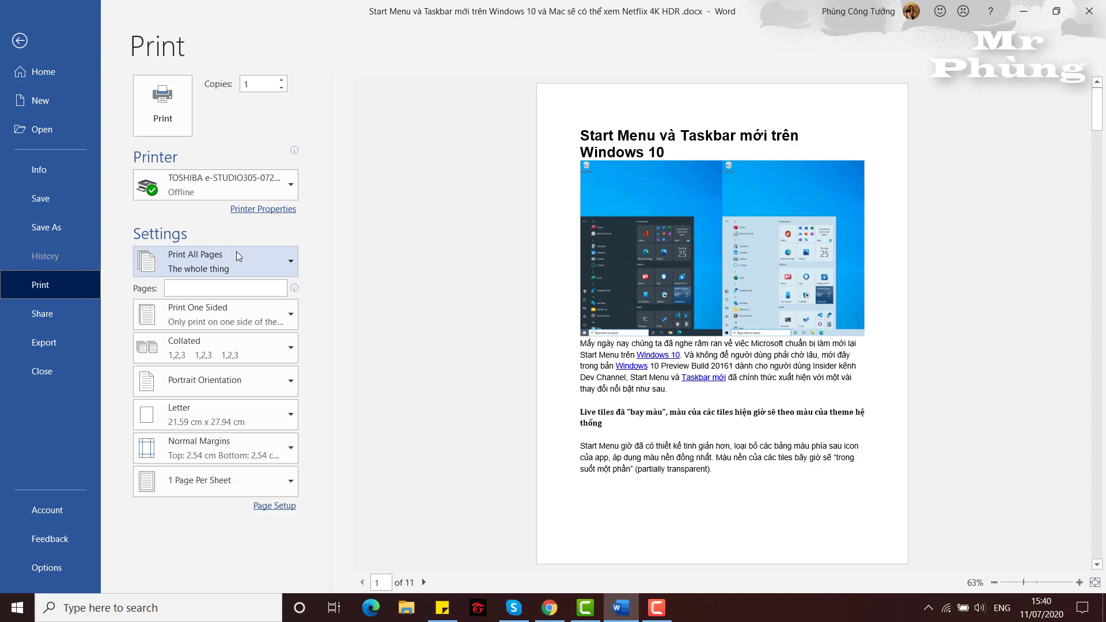
scroll(426, 161, "down", 2)
scroll(428, 163, "down", 2)
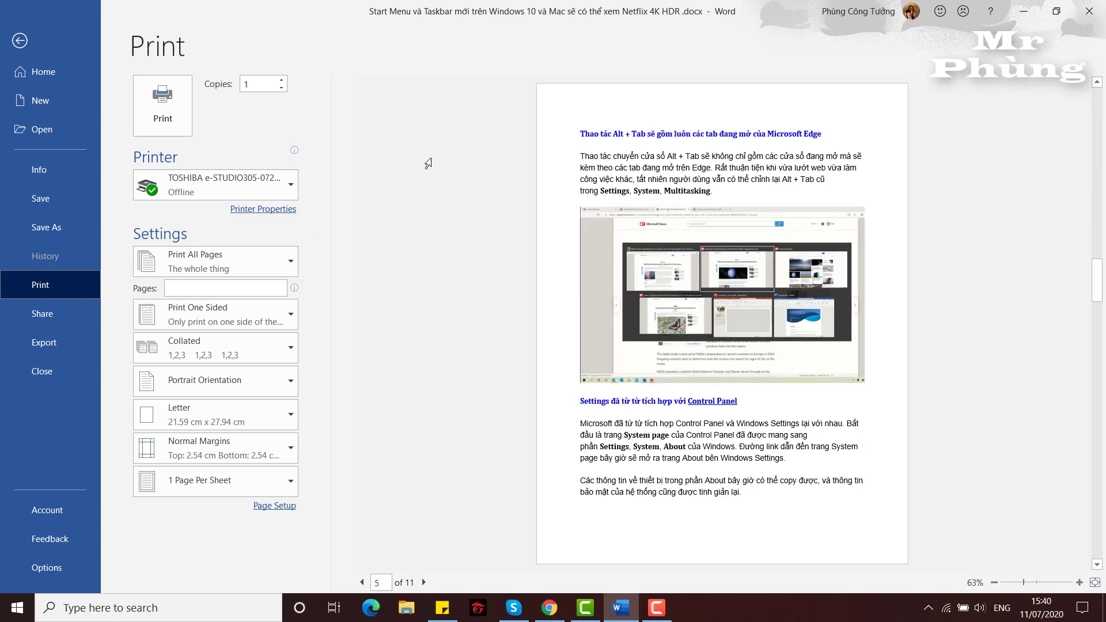
scroll(428, 163, "up", 4)
left_click(274, 258)
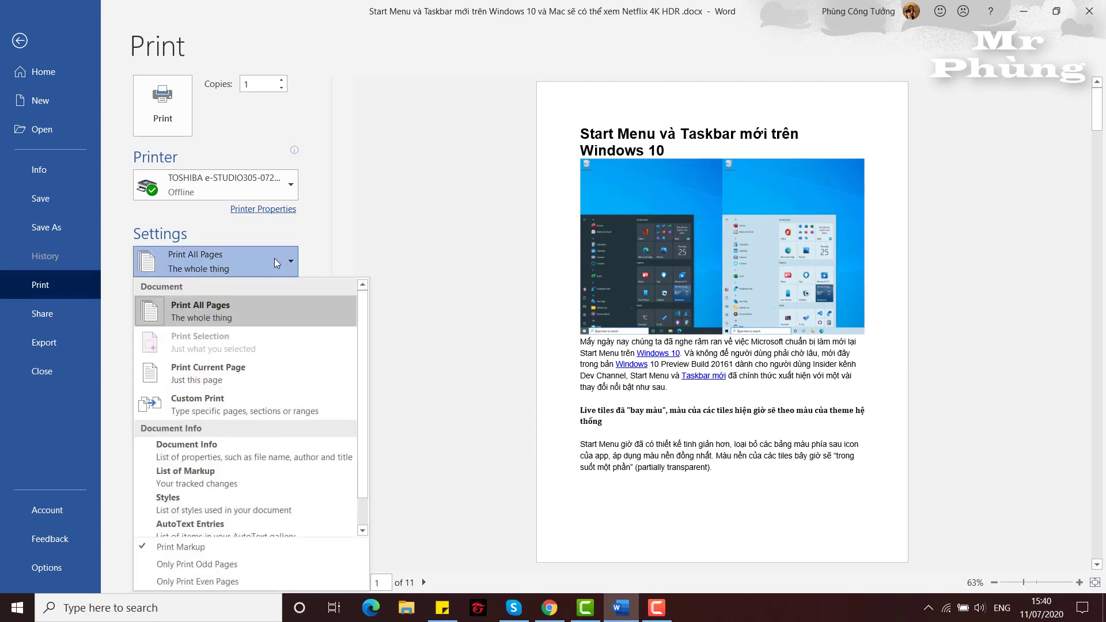
left_click(274, 258)
left_click(226, 289)
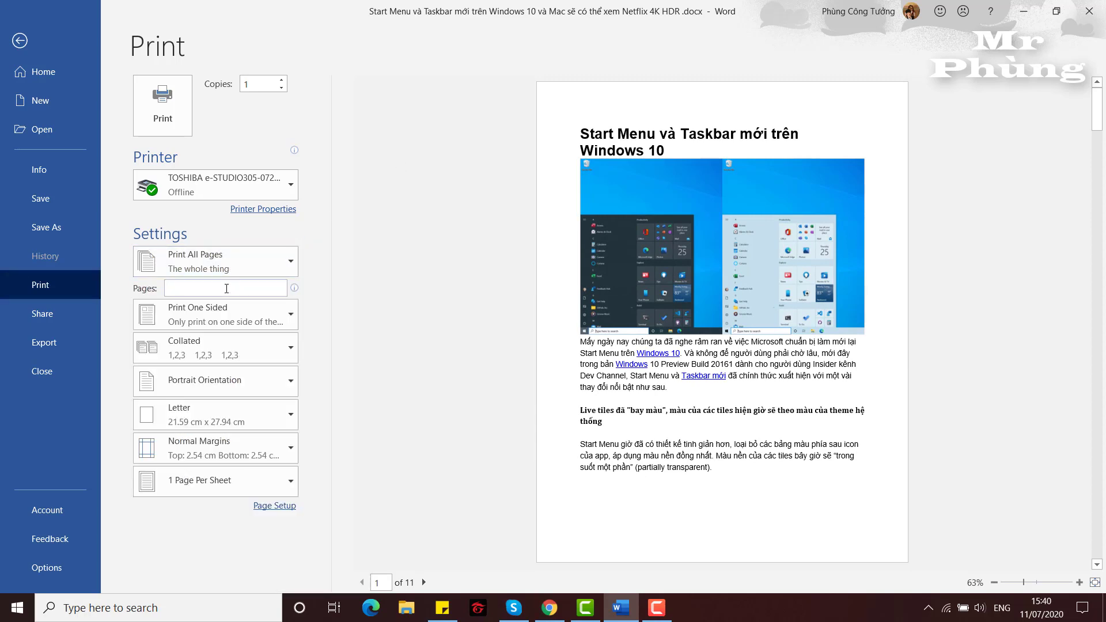
type("4")
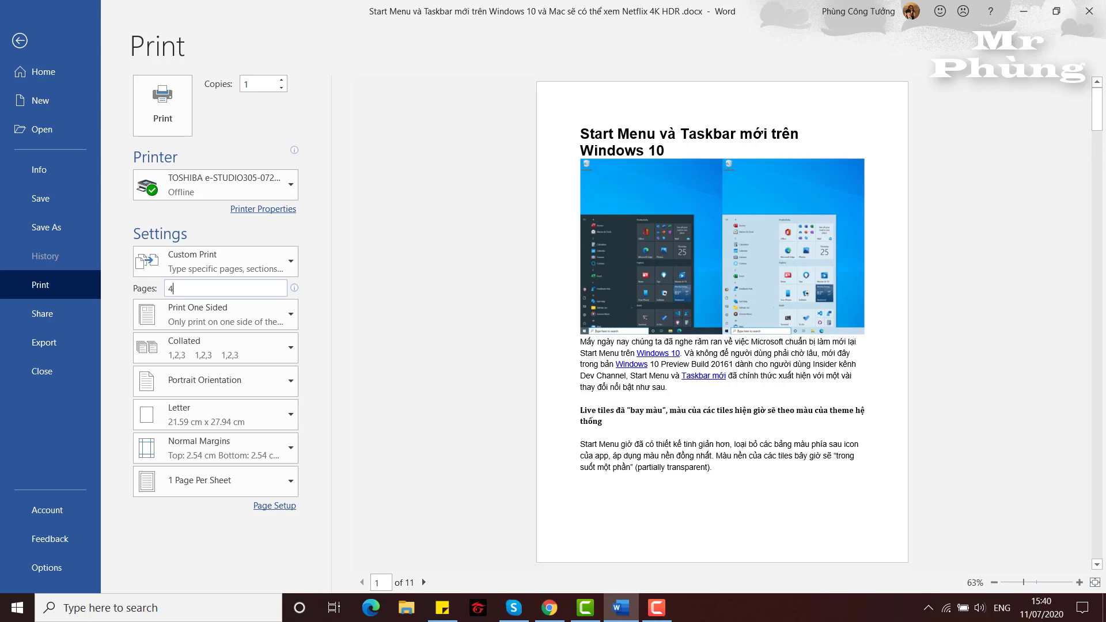
key("BackSpace")
type("1")
type("-2")
key("BackSpace")
type("4")
key("BackSpace")
key("BackSpace")
key("BackSpace")
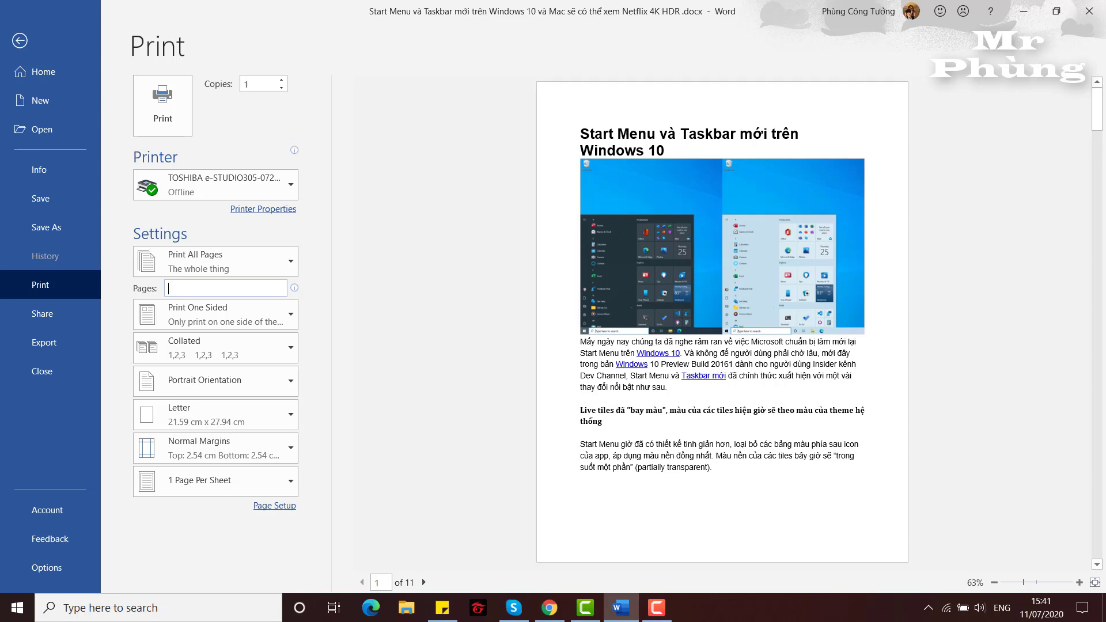
type("9")
key("BackSpace")
type("9")
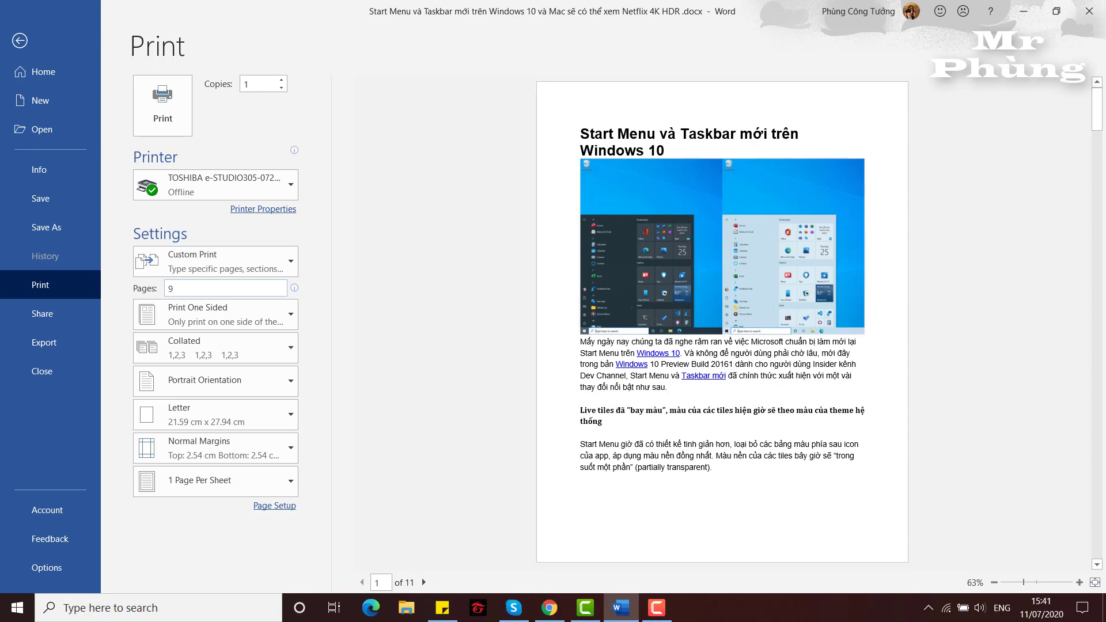
key("BackSpace")
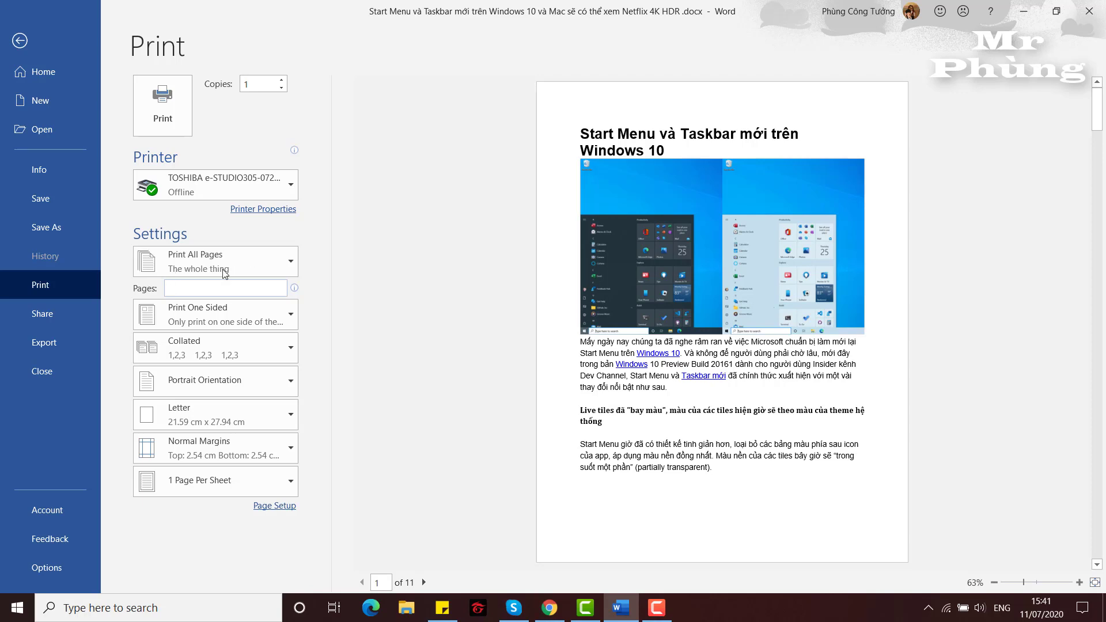
Step: Show the Print One Sided dropdown's one-sided and two-sided printing options
left_click(289, 316)
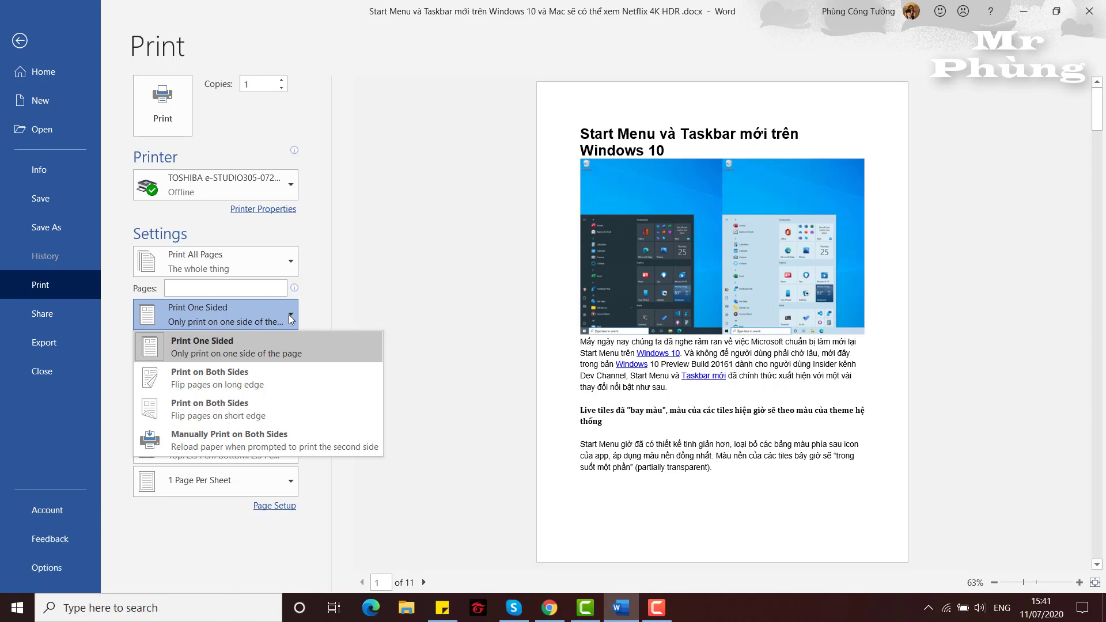
left_click(289, 314)
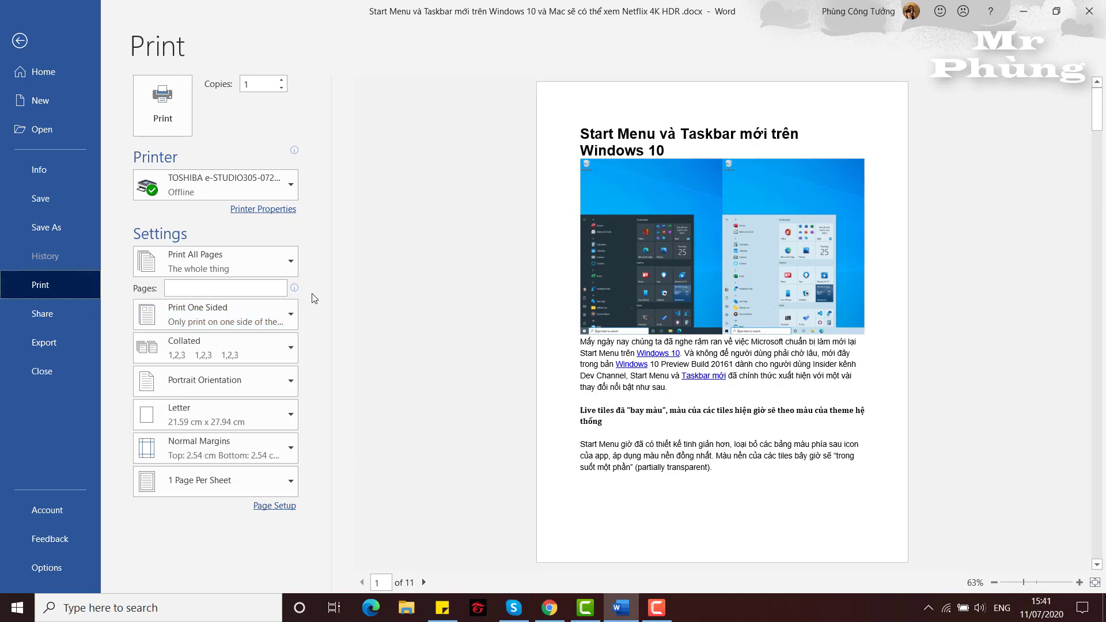
left_click(292, 318)
left_click(291, 317)
left_click(291, 317)
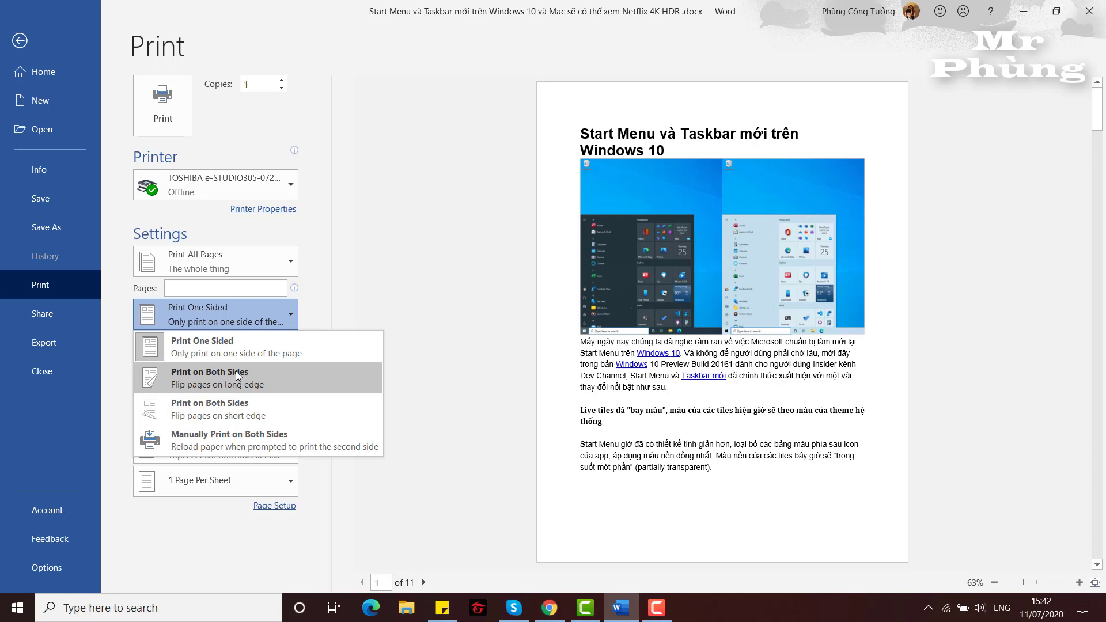
Step: Set printing to Print on Both Sides, flipping pages on the long edge
left_click(236, 371)
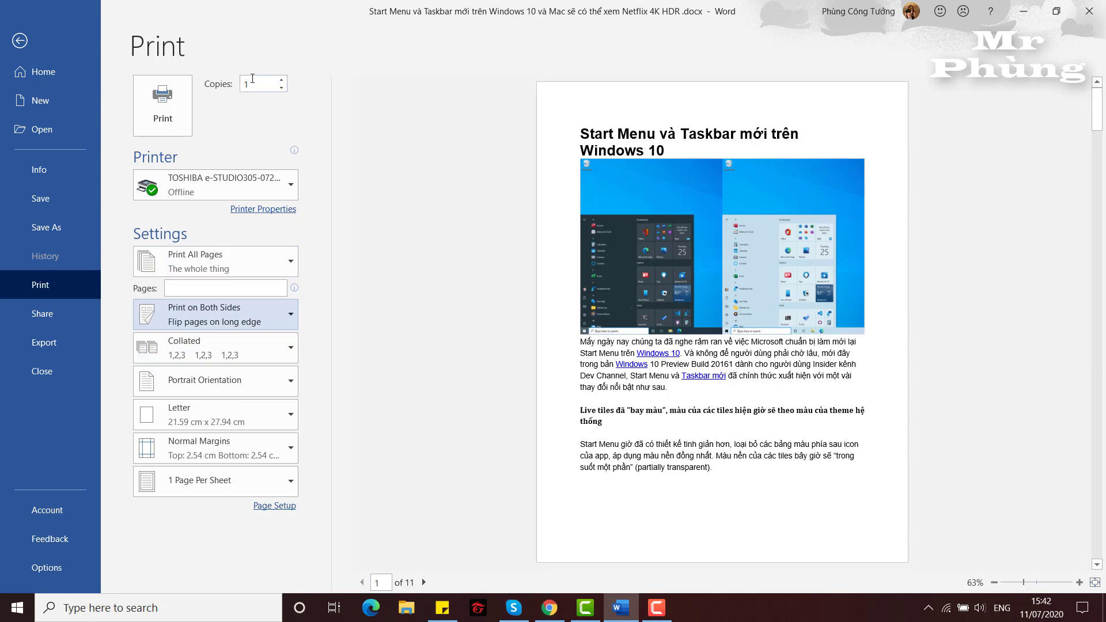
left_click(282, 354)
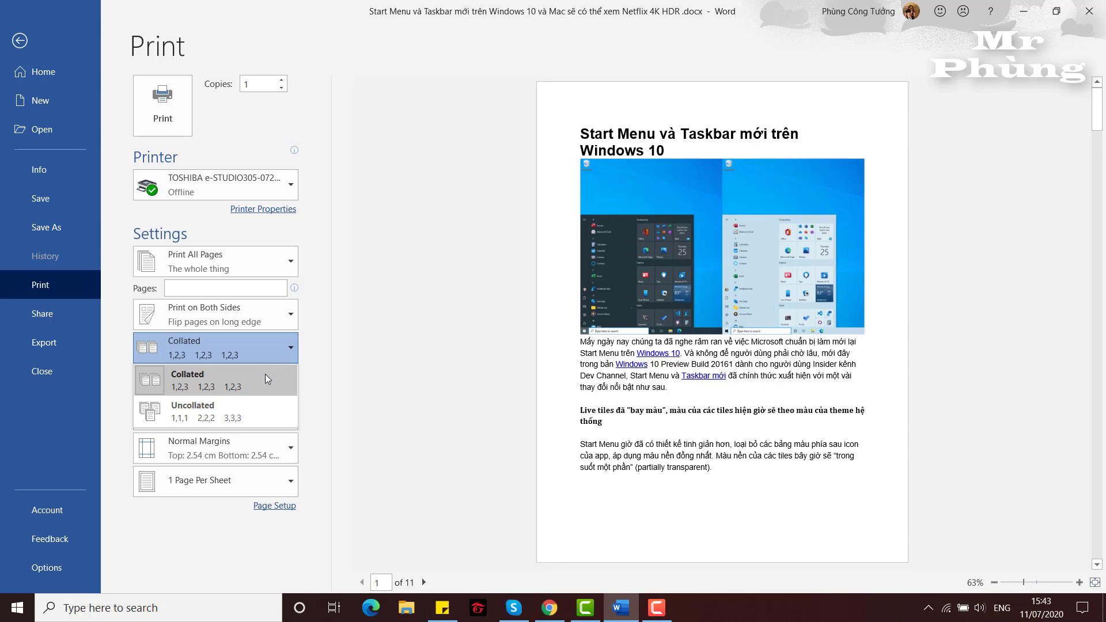
Step: Try Uncollated printing, then set collation back to Collated (1,2,3 sets)
left_click(250, 413)
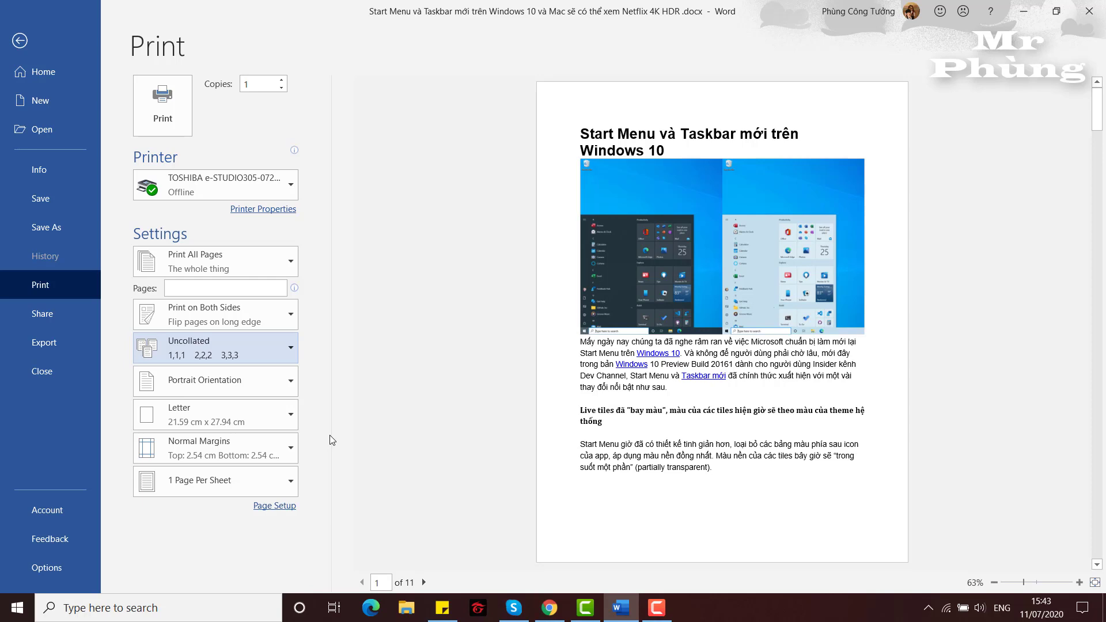
left_click(290, 349)
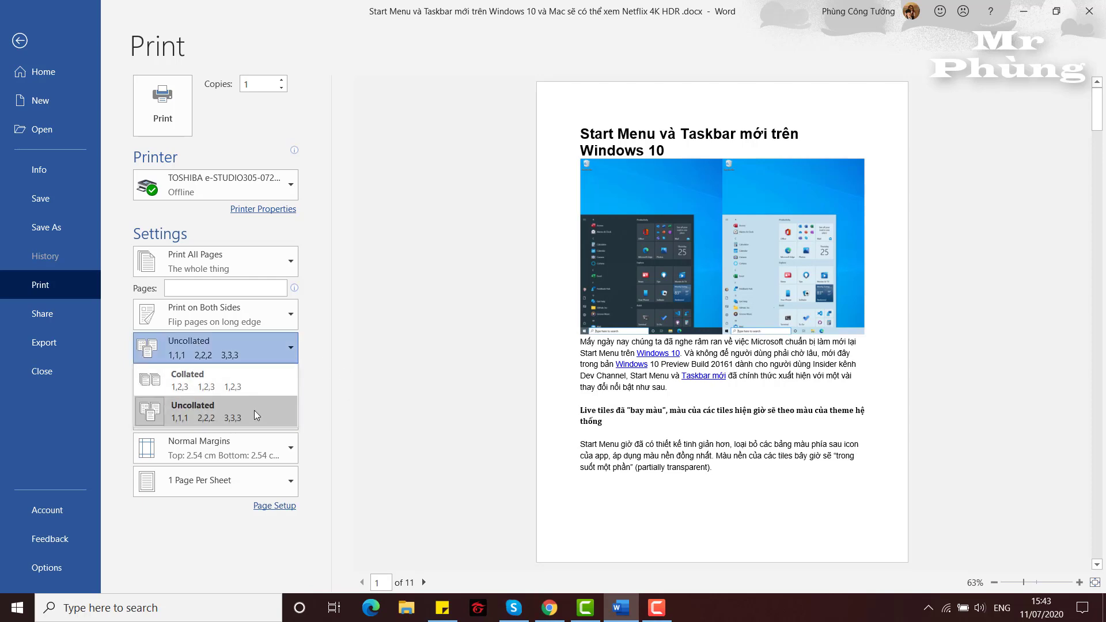
left_click(257, 381)
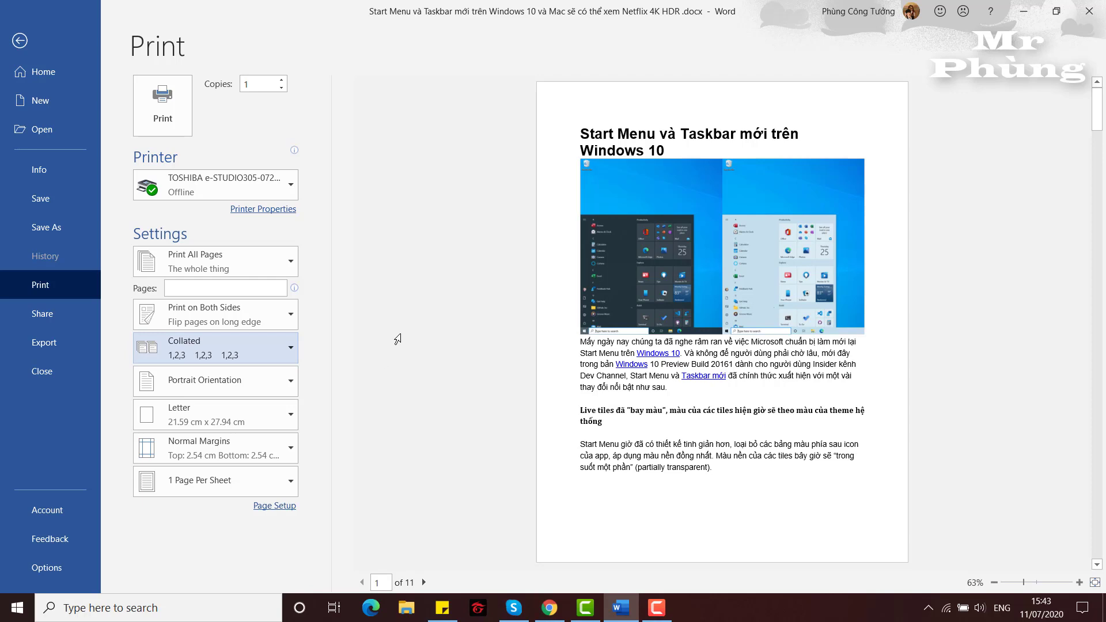
Step: Toggle orientation between Portrait and Landscape, finishing on Landscape with a 17-page preview
left_click(293, 381)
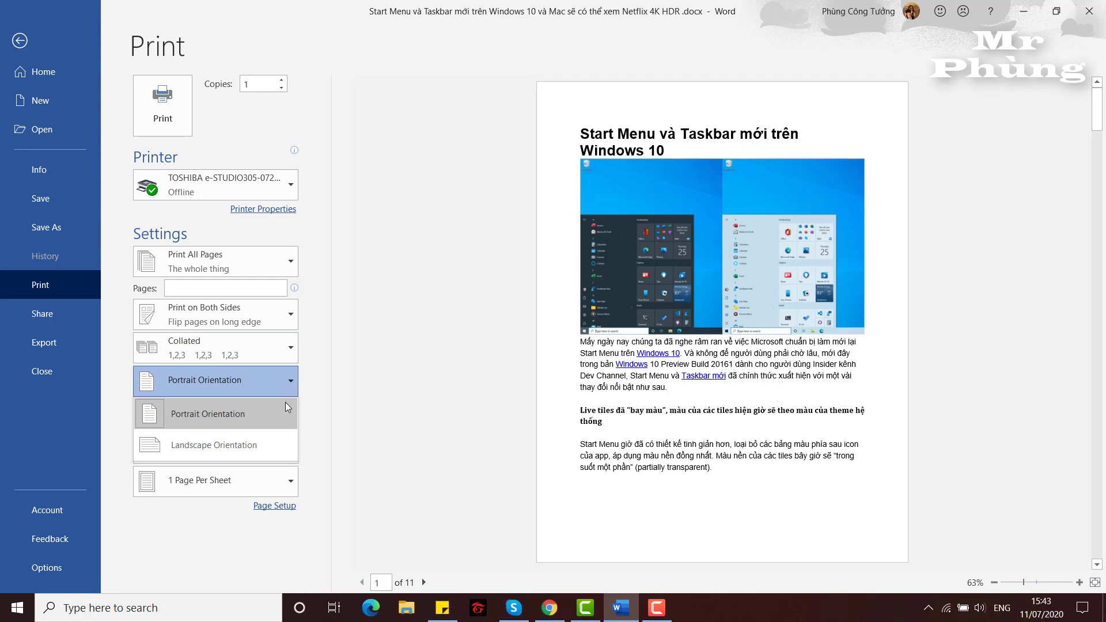
left_click(269, 449)
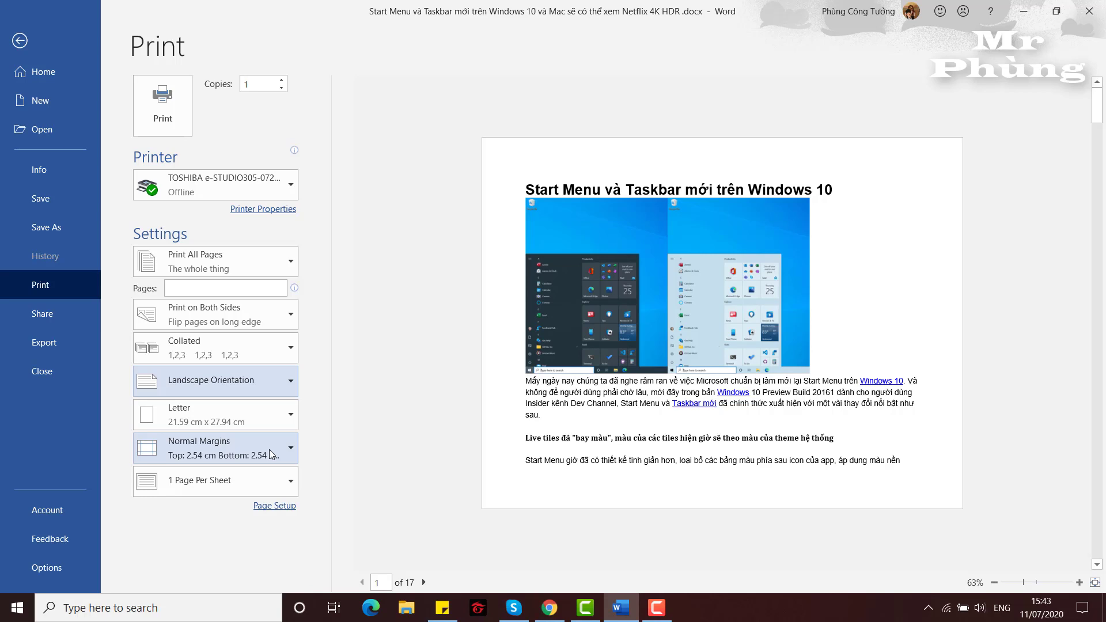
left_click(274, 382)
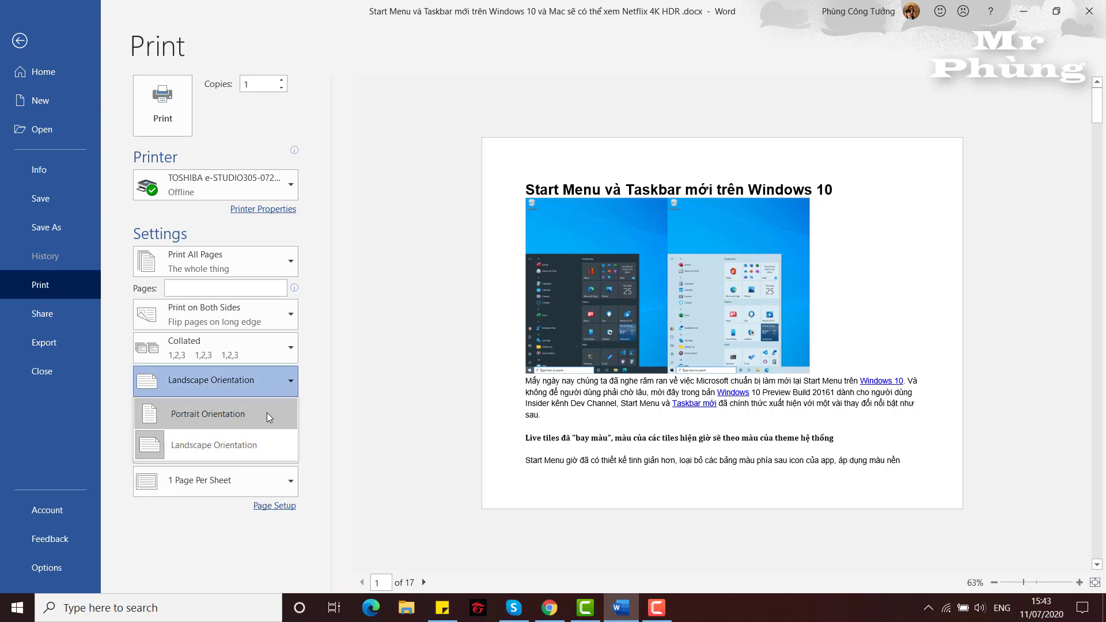
left_click(268, 413)
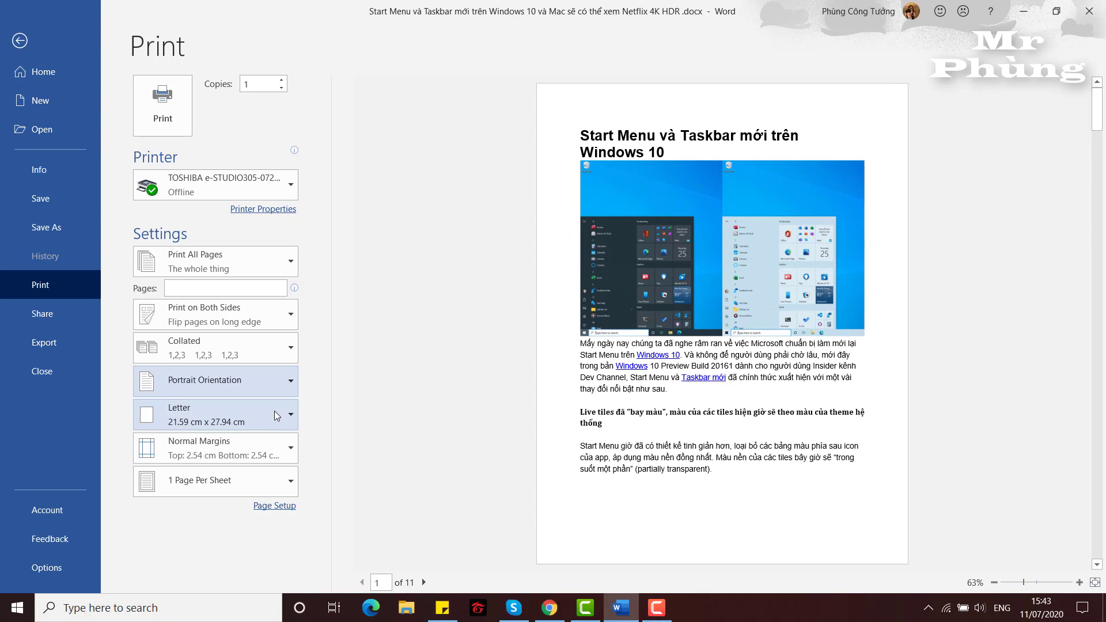
left_click(276, 383)
left_click(280, 457)
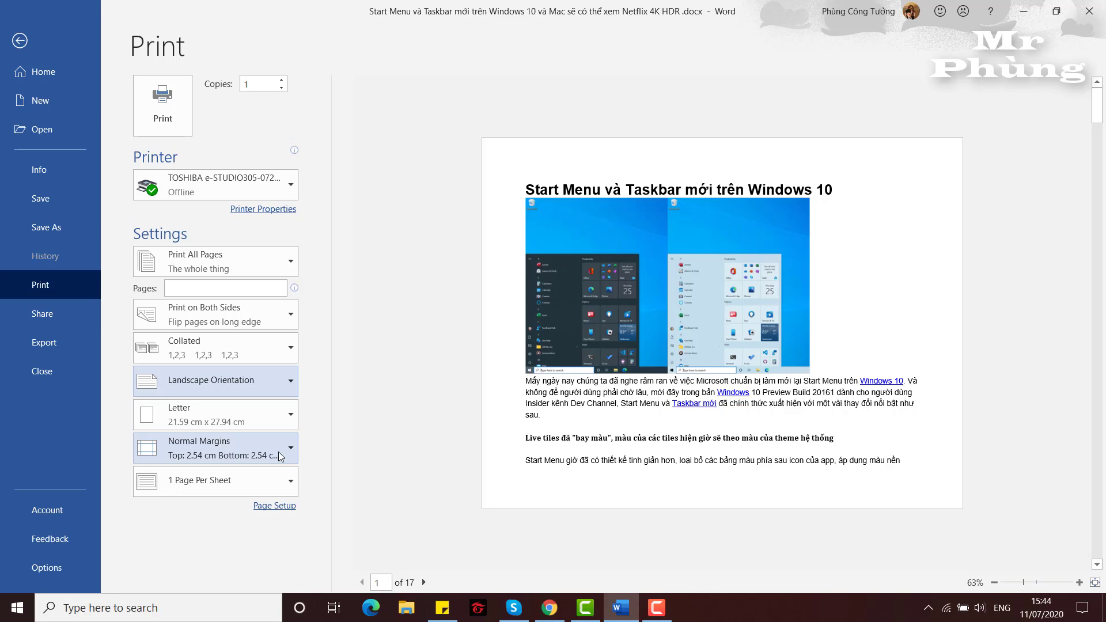
left_click(271, 385)
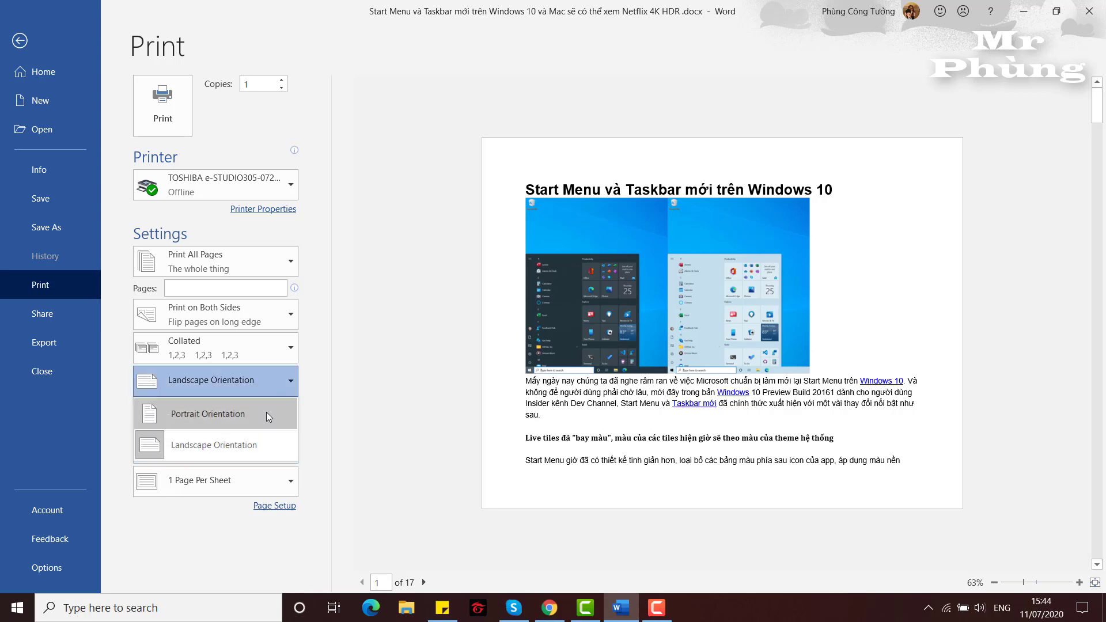
left_click(266, 413)
left_click(276, 380)
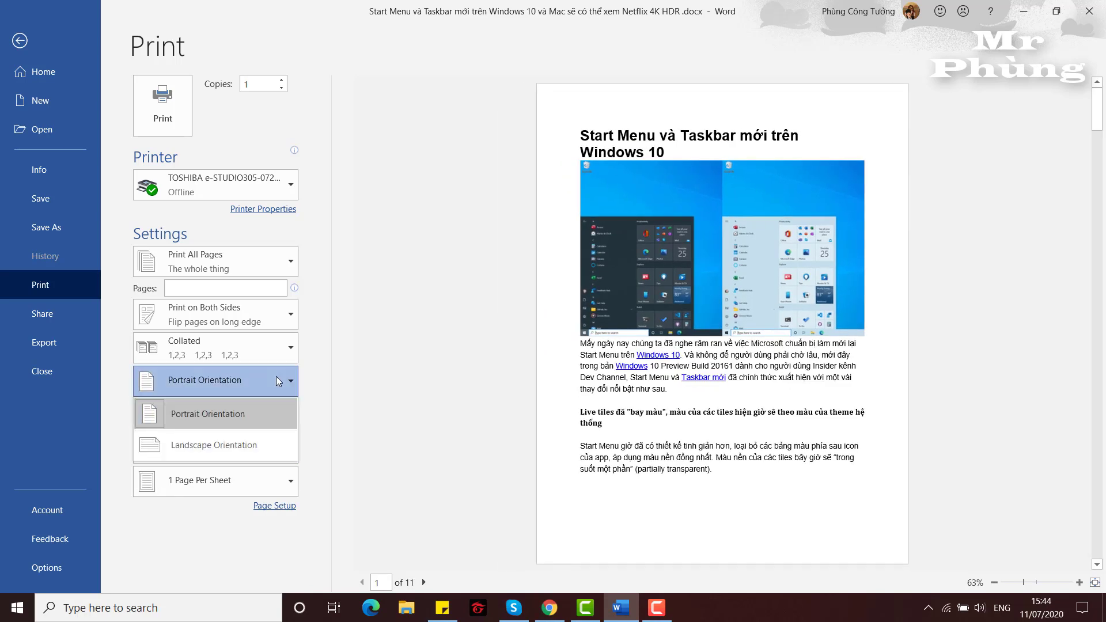
left_click(264, 445)
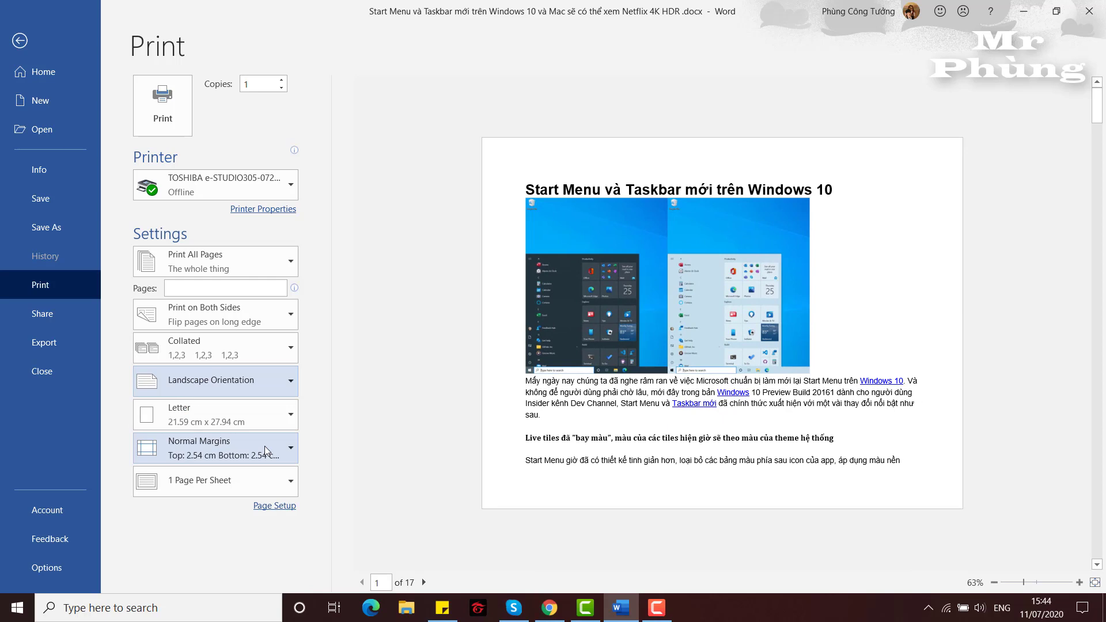
Step: Change the paper size from Letter to A4, then try A5
left_click(281, 416)
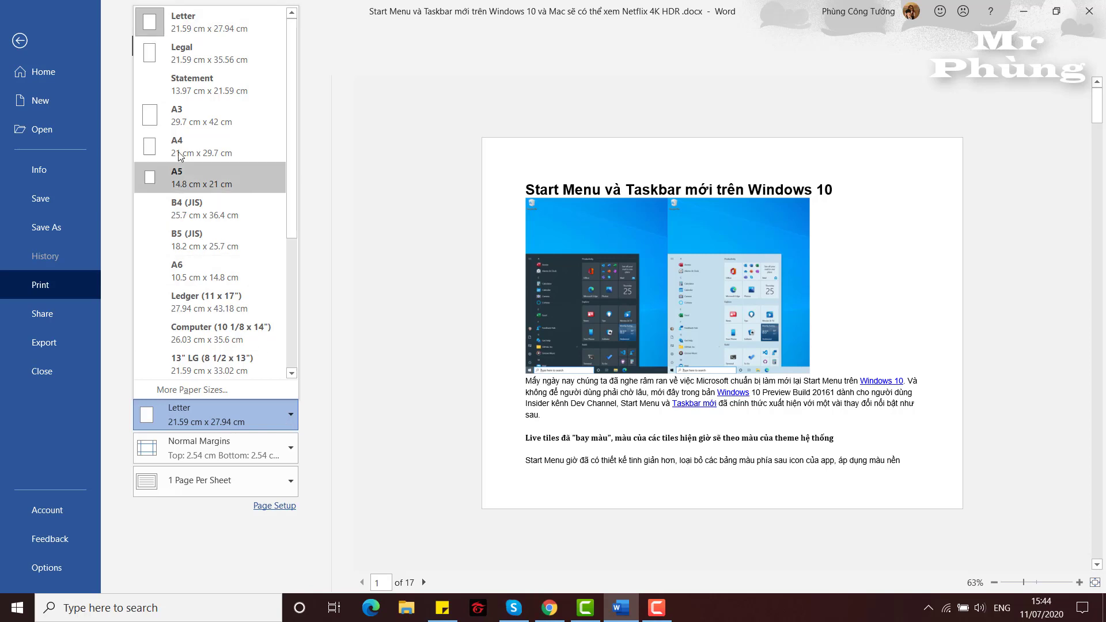
left_click(196, 146)
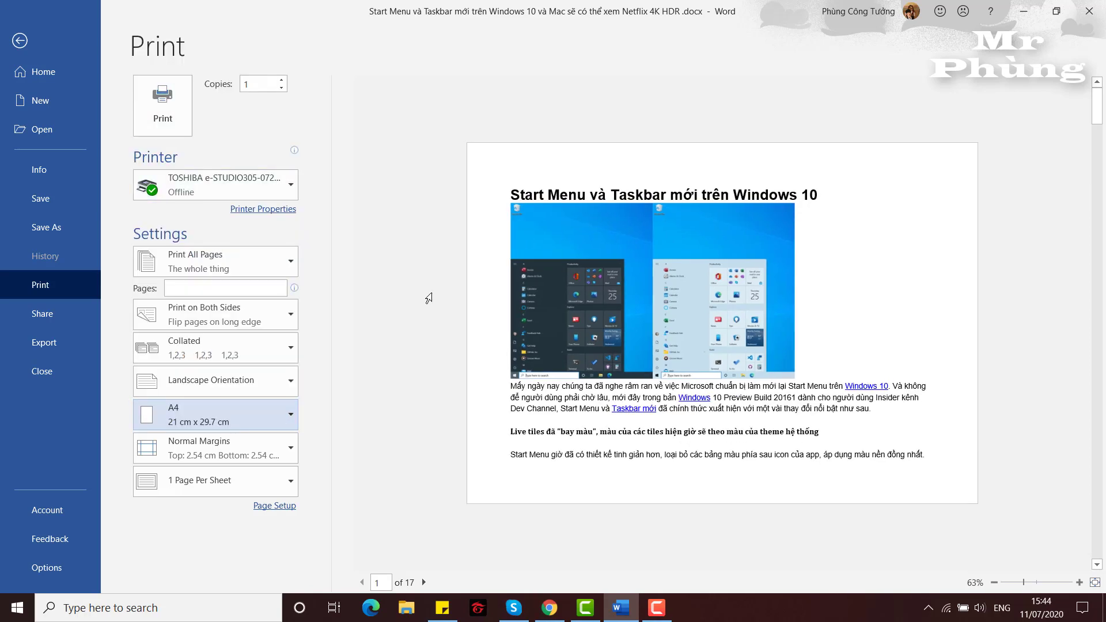
left_click(265, 408)
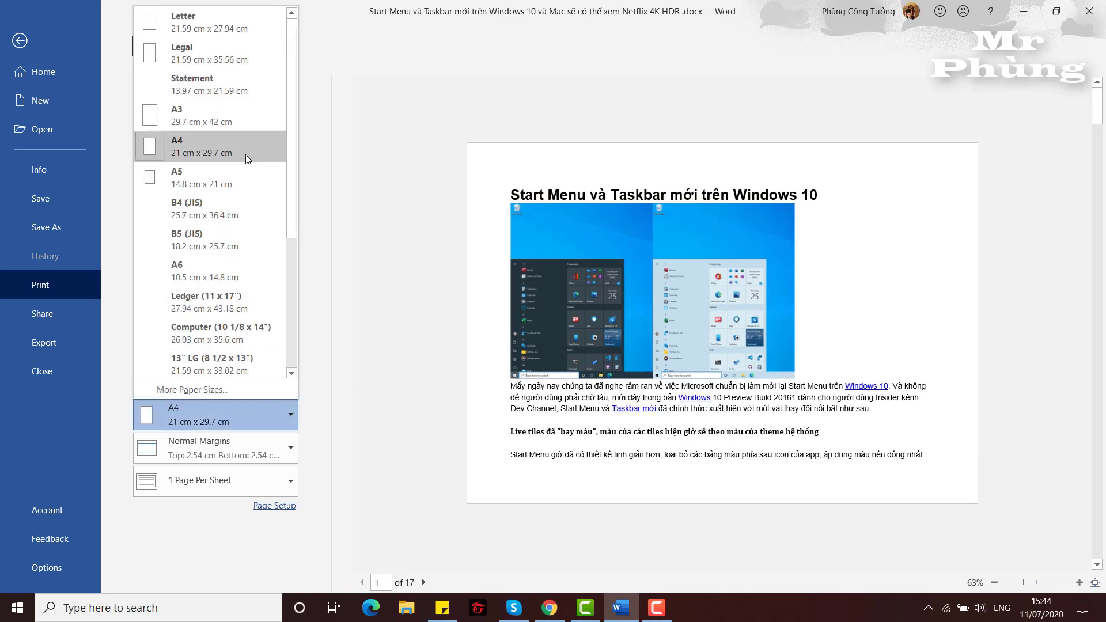
left_click(245, 179)
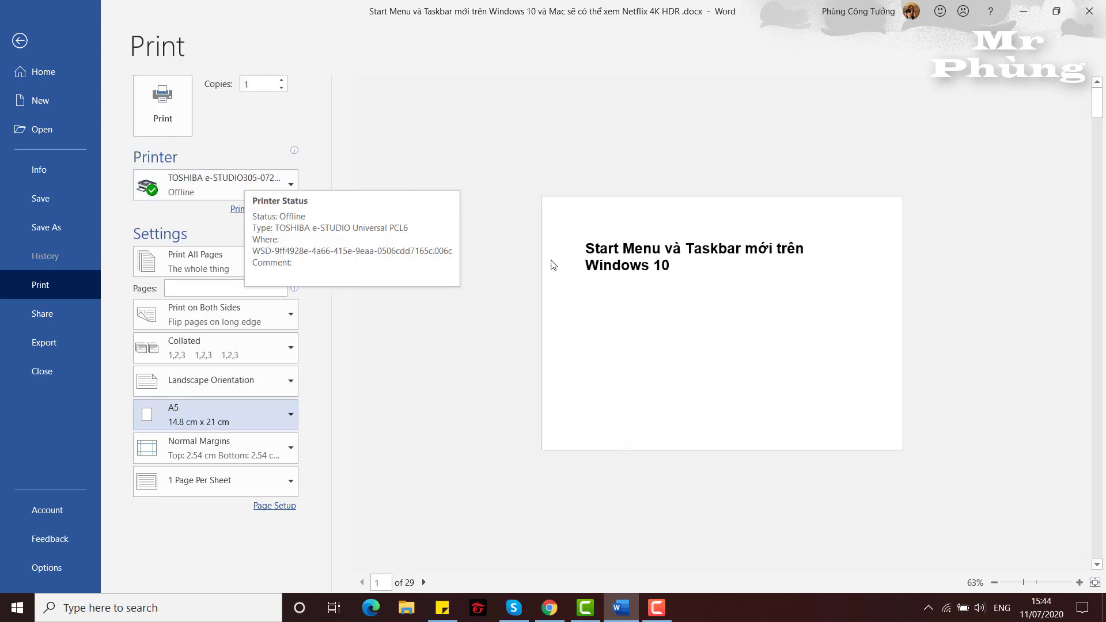
Step: Scroll through the A5 preview, then switch the paper size back to A4 (21 cm x 29.7 cm)
scroll(682, 317, "down", 1)
scroll(680, 318, "down", 1)
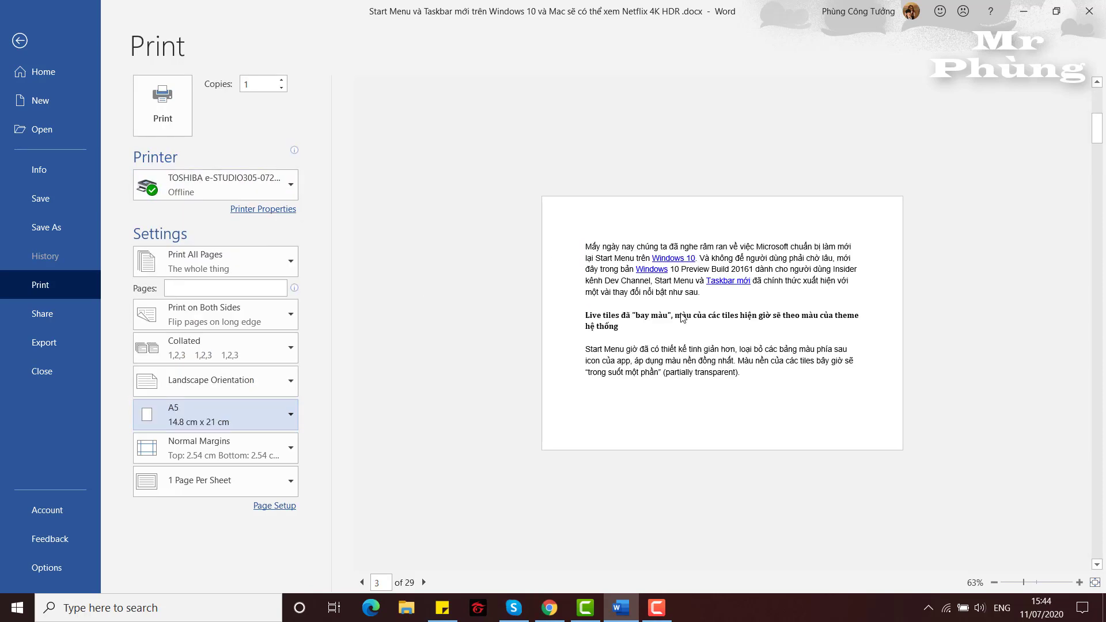
scroll(681, 317, "down", 1)
scroll(681, 317, "down", 2)
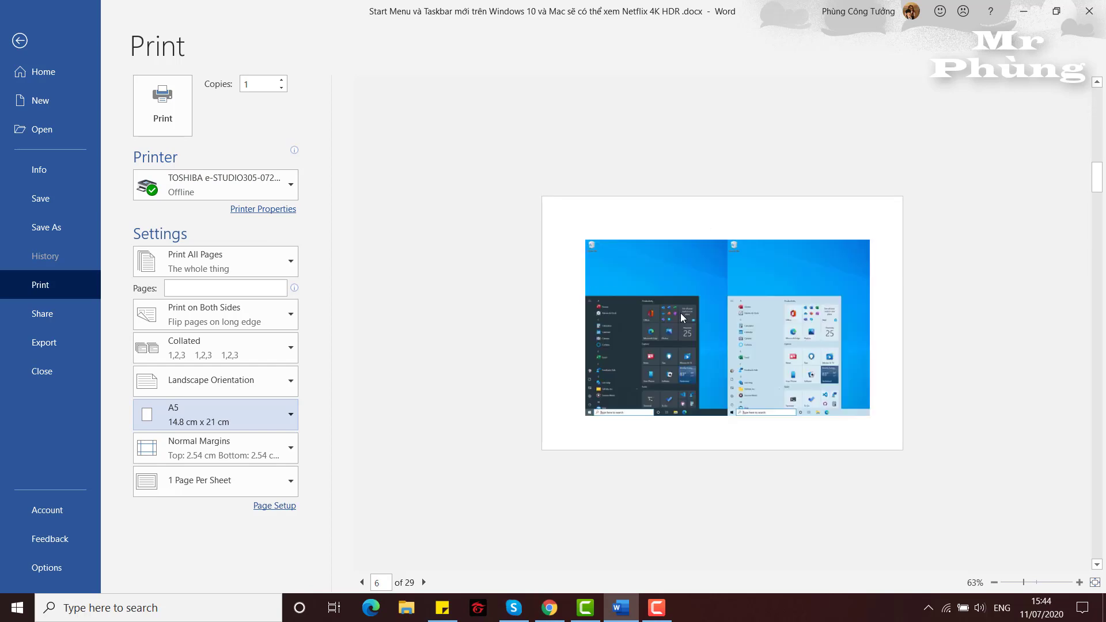
scroll(681, 318, "down", 1)
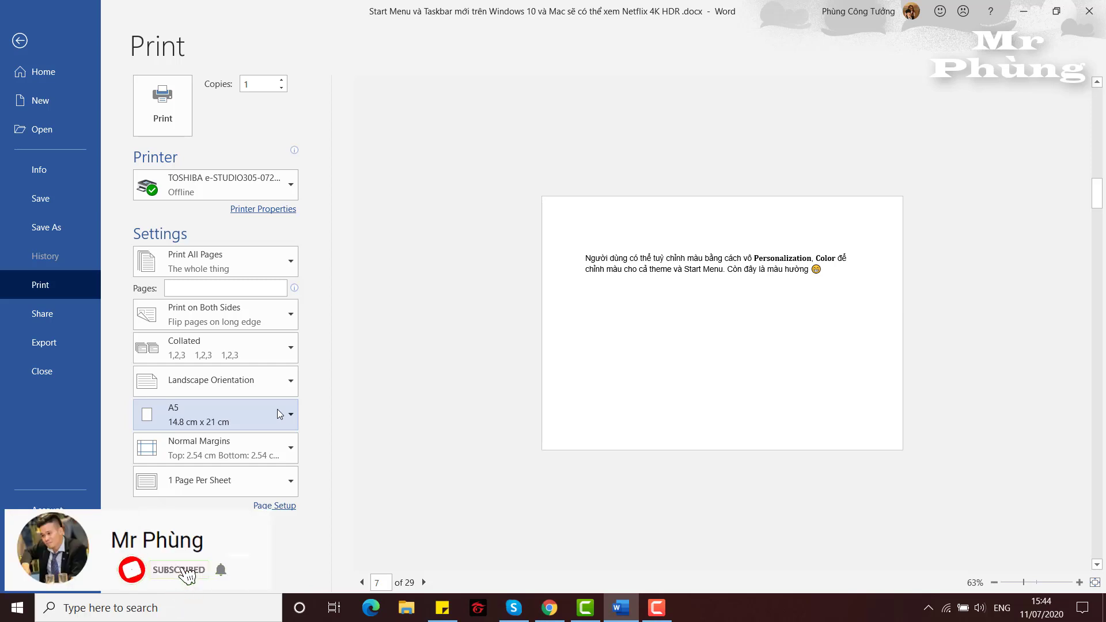
scroll(651, 358, "up", 3)
scroll(649, 358, "up", 3)
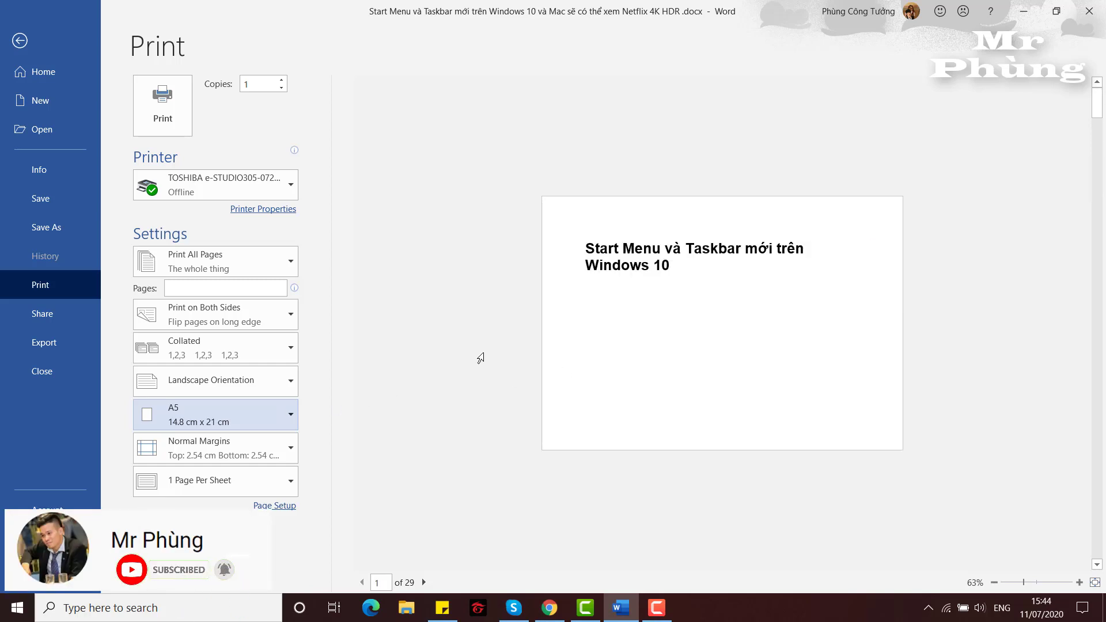
left_click(284, 416)
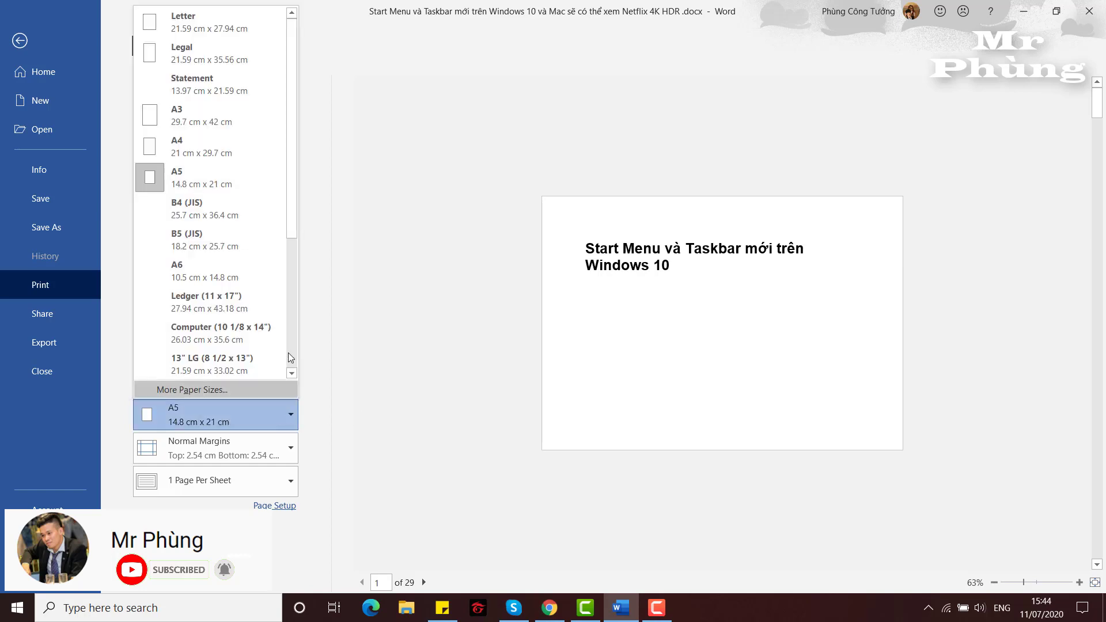
left_click(249, 153)
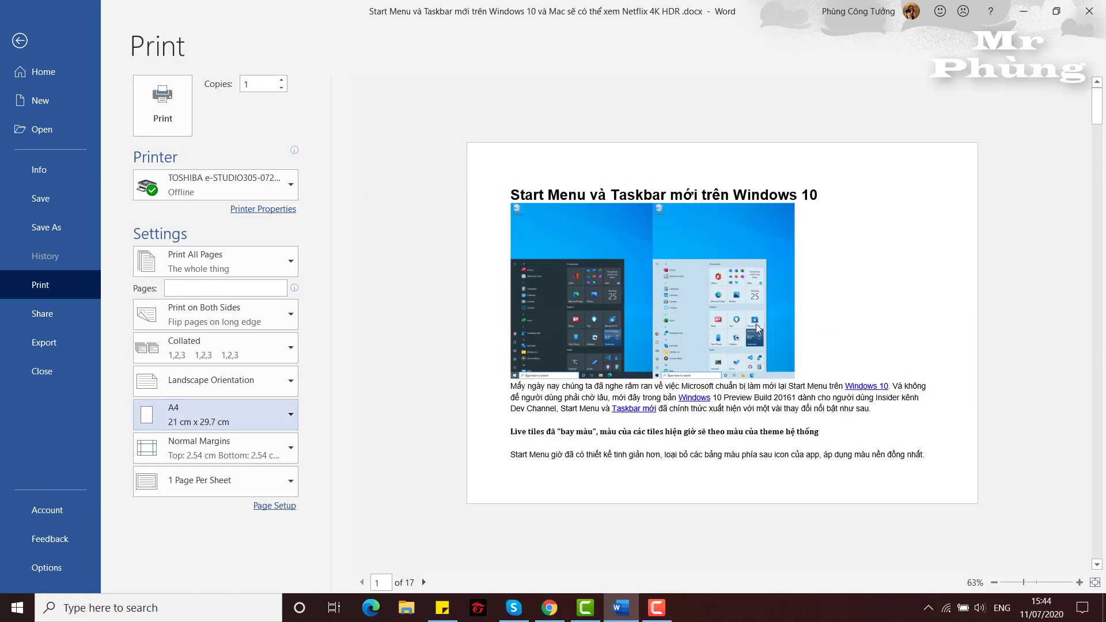
left_click(282, 311)
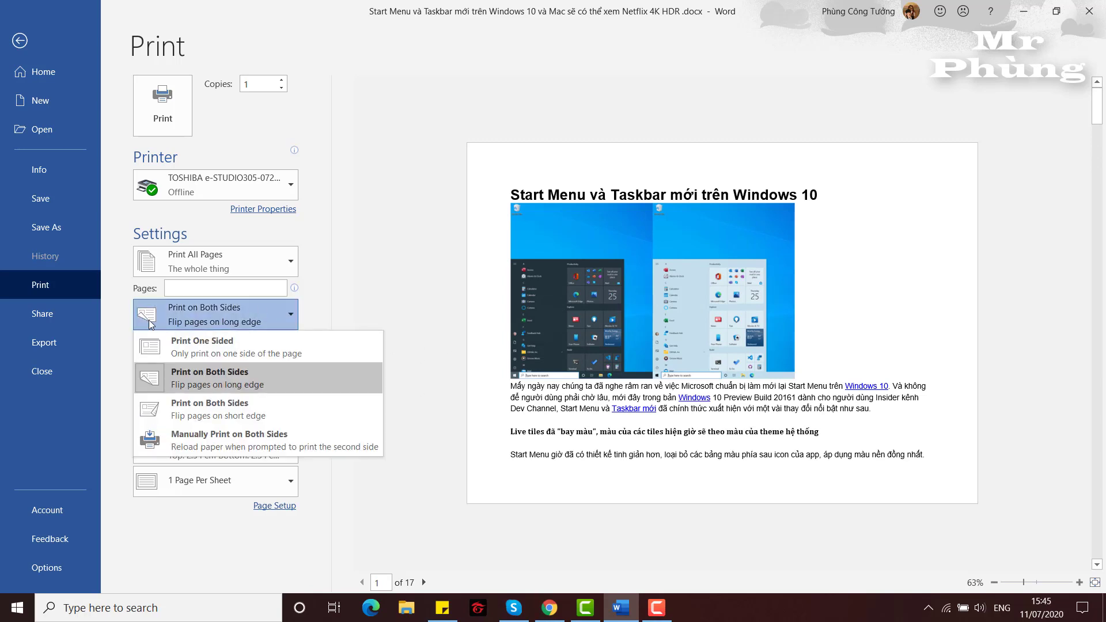
Step: Return the A4 pages to Portrait, restoring the 11-page preview, and list the margin presets
left_click(118, 326)
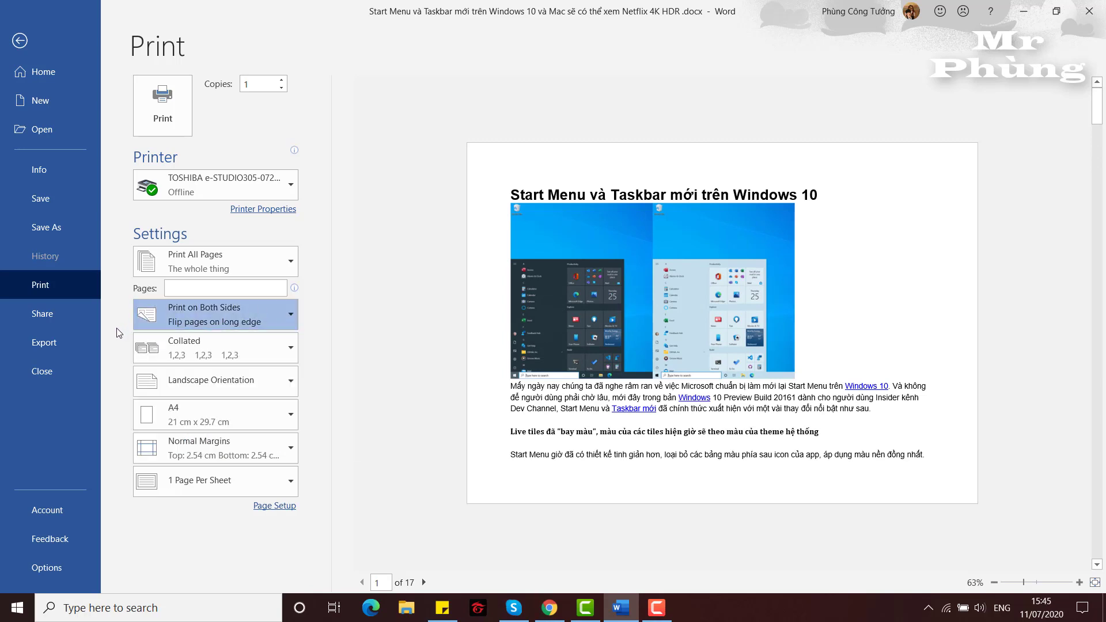
left_click(275, 382)
left_click(250, 413)
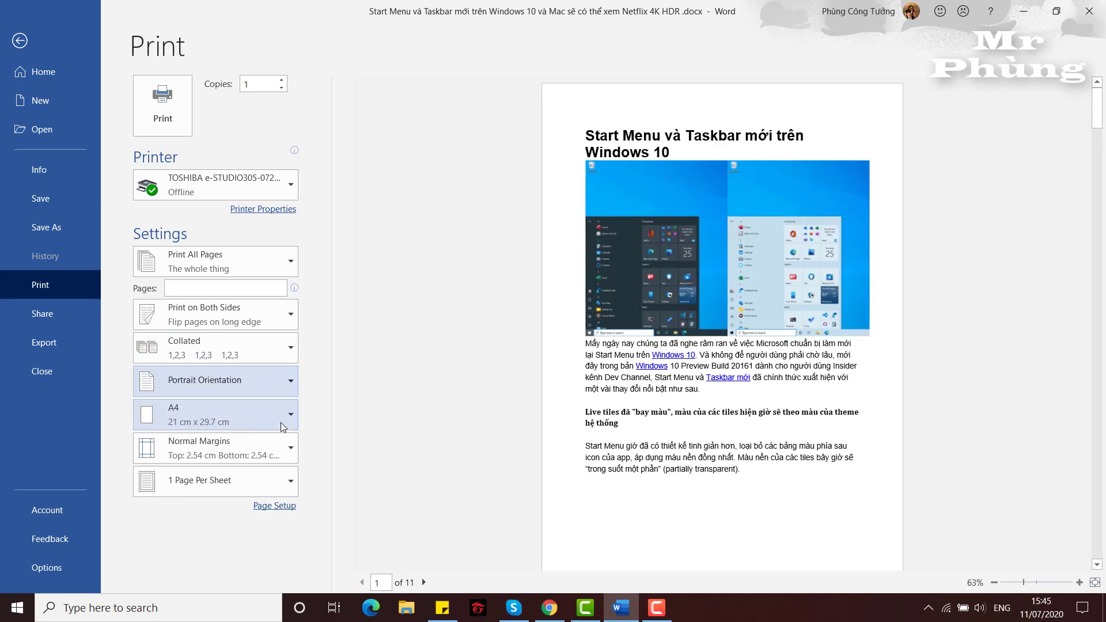
left_click(291, 448)
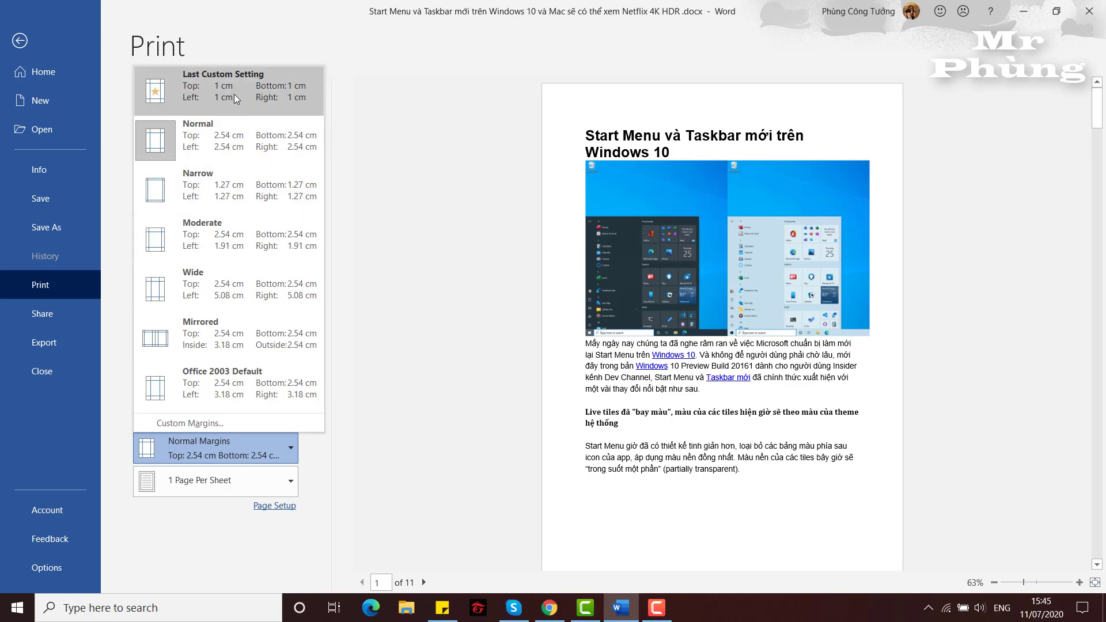
Step: Apply the Last Custom Setting margins of 1 cm on every side and scroll the 10-page preview
left_click(234, 98)
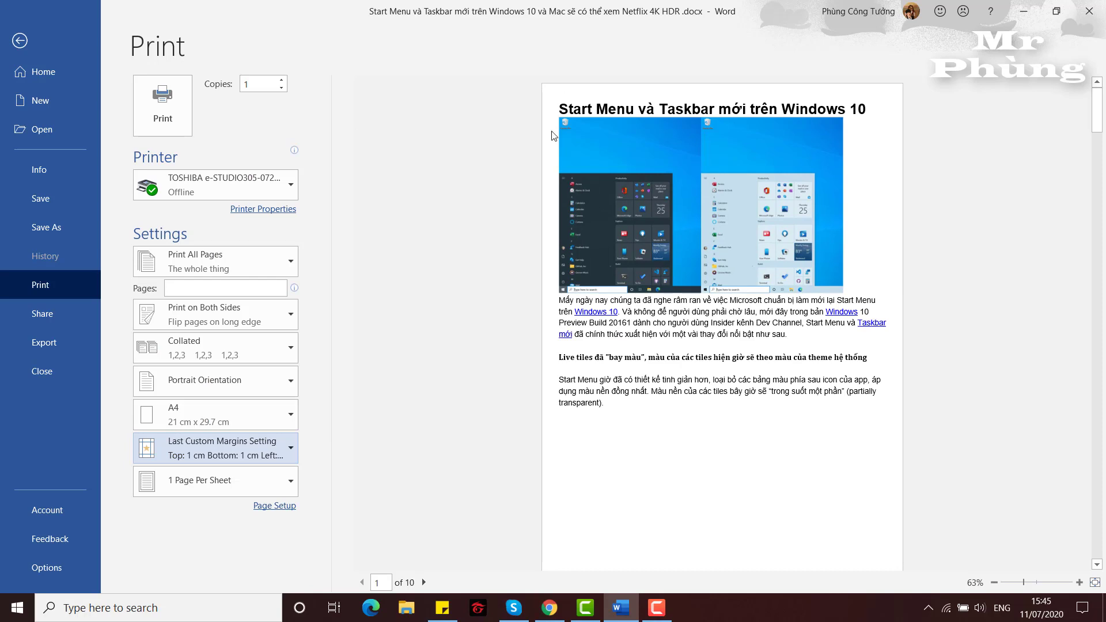
scroll(797, 308, "down", 1)
scroll(796, 308, "down", 1)
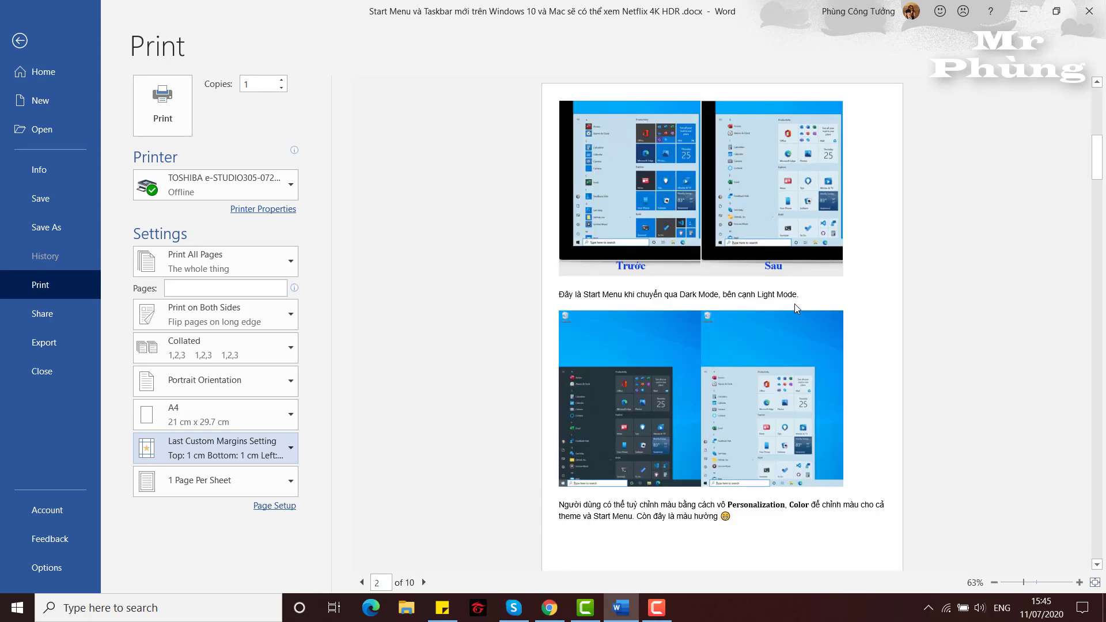
scroll(795, 306, "up", 1)
scroll(795, 307, "up", 1)
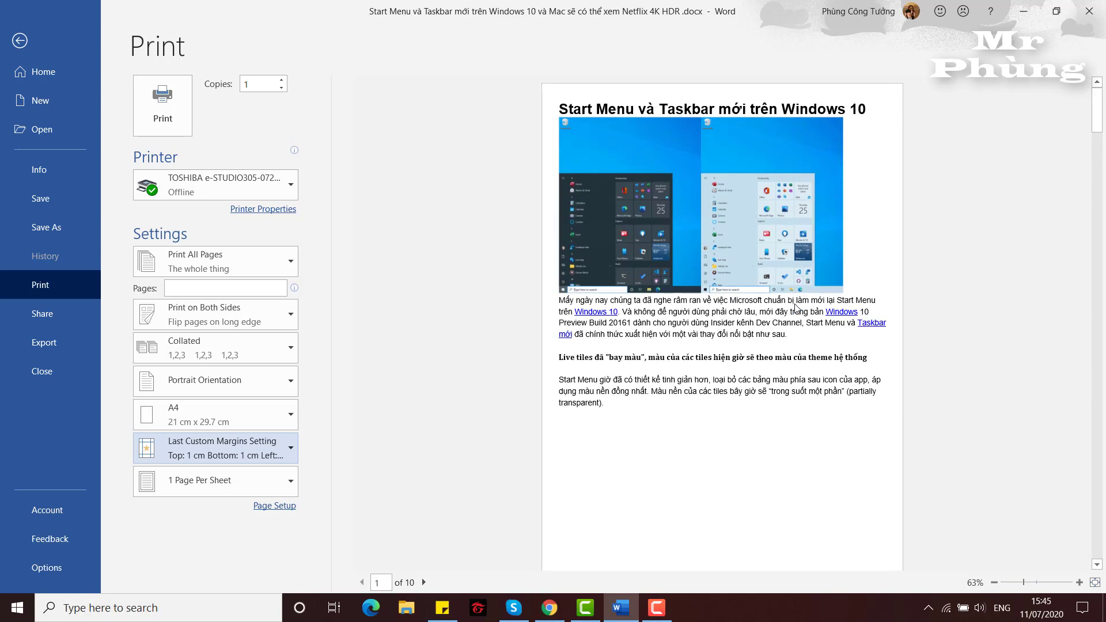
Step: Try 4 and then 2 pages per sheet, finally settling on 1 Page Per Sheet
left_click(285, 481)
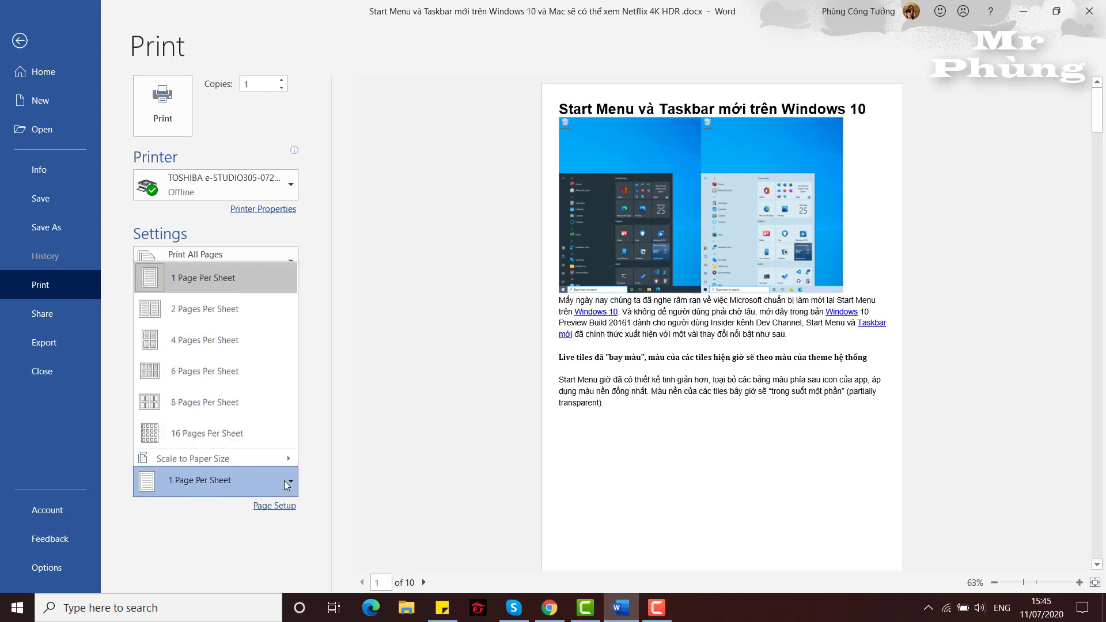
left_click(251, 343)
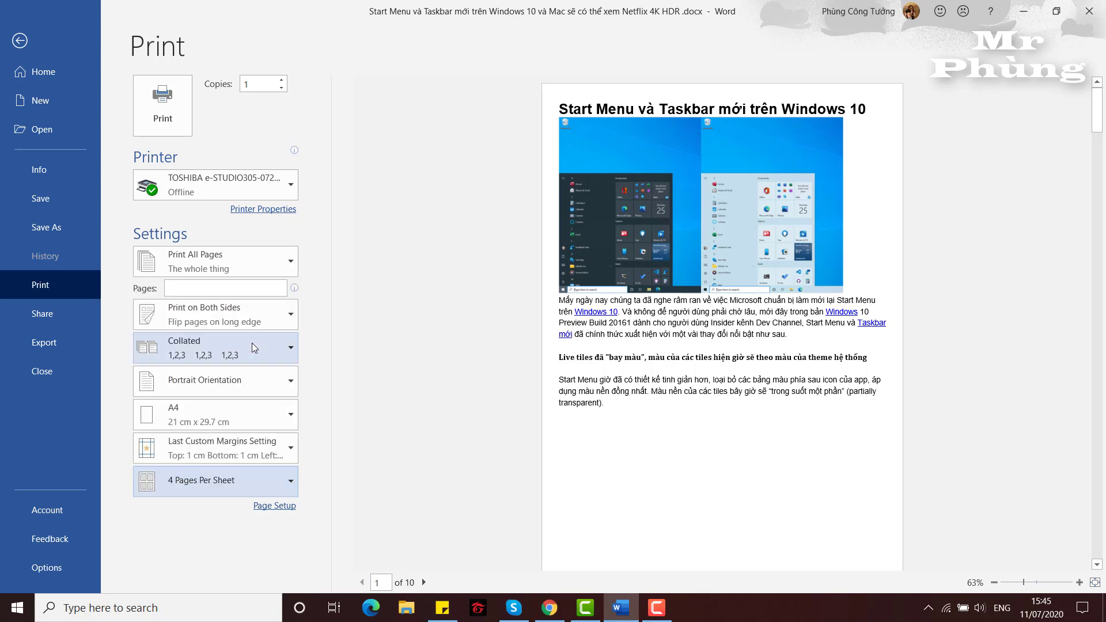
left_click(289, 482)
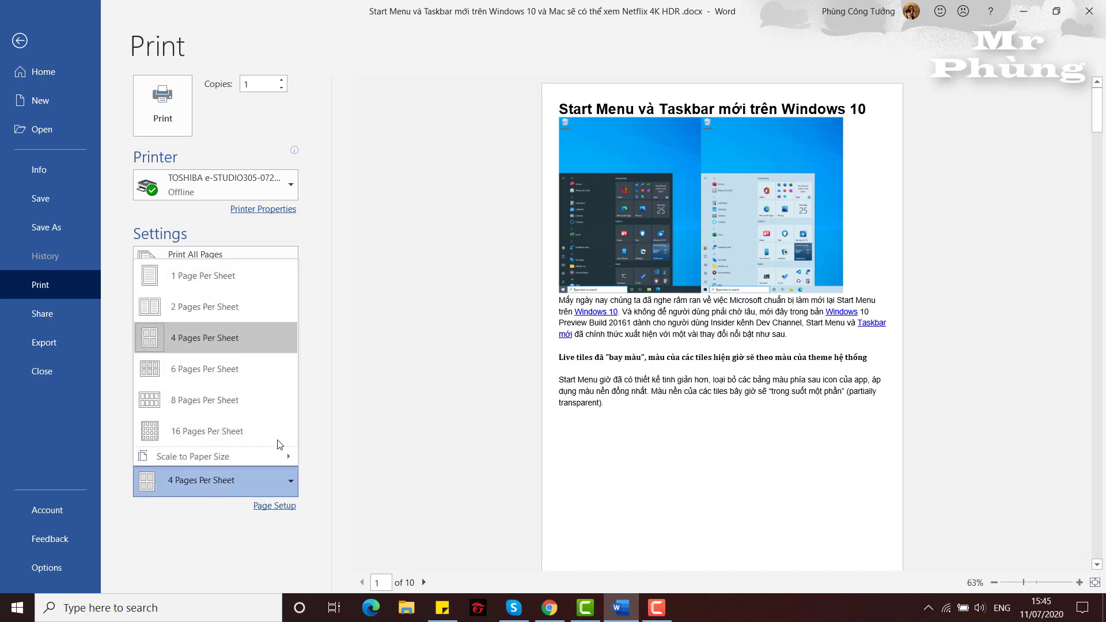
left_click(238, 306)
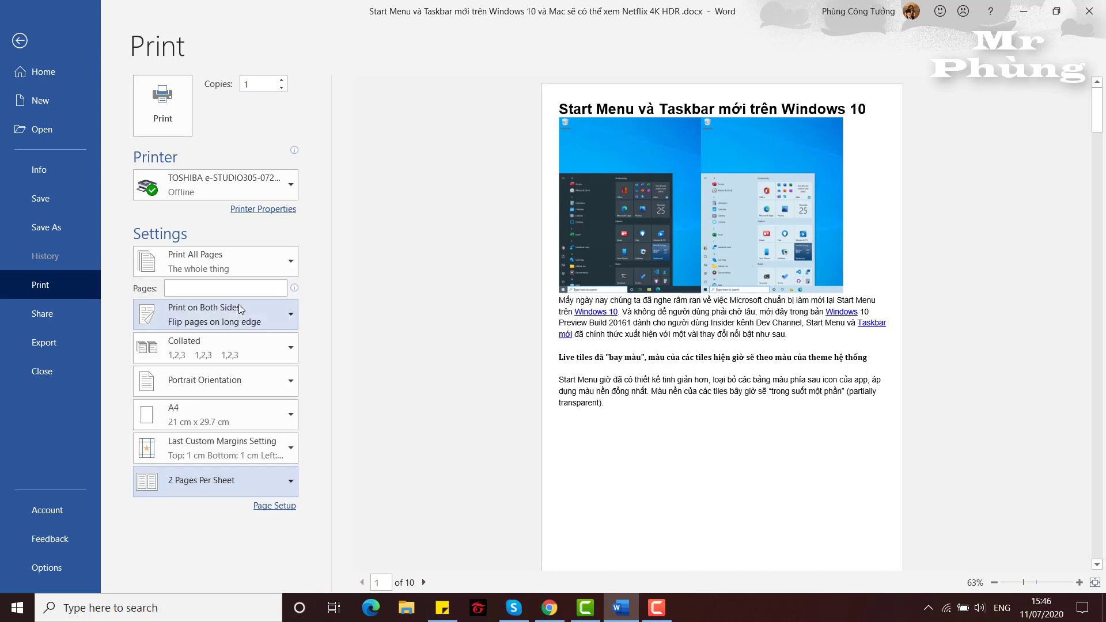
left_click(288, 482)
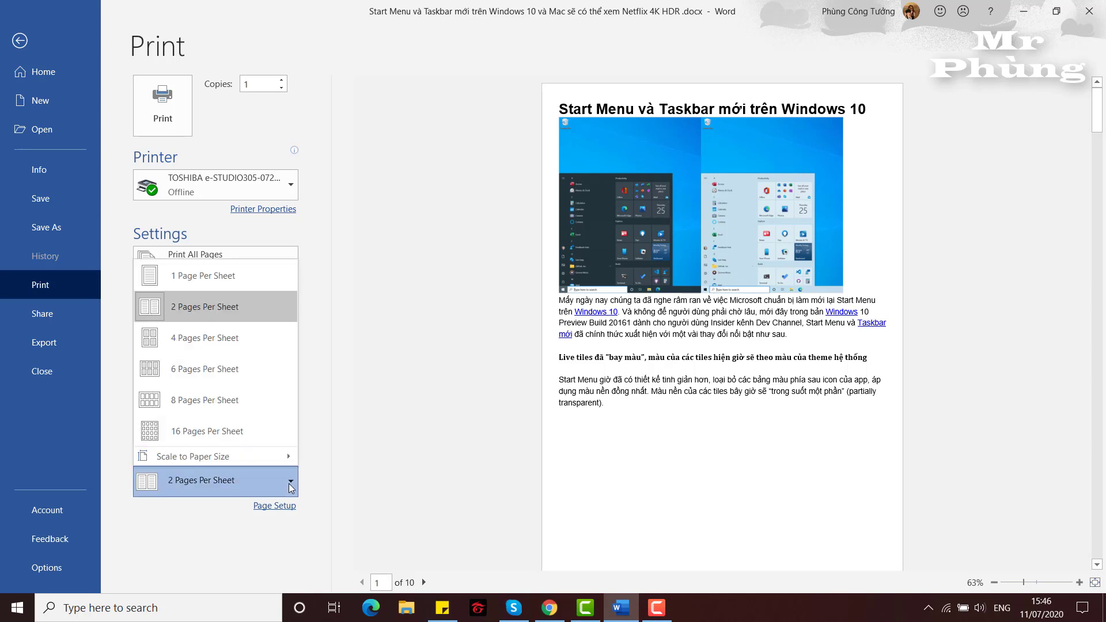
left_click(249, 285)
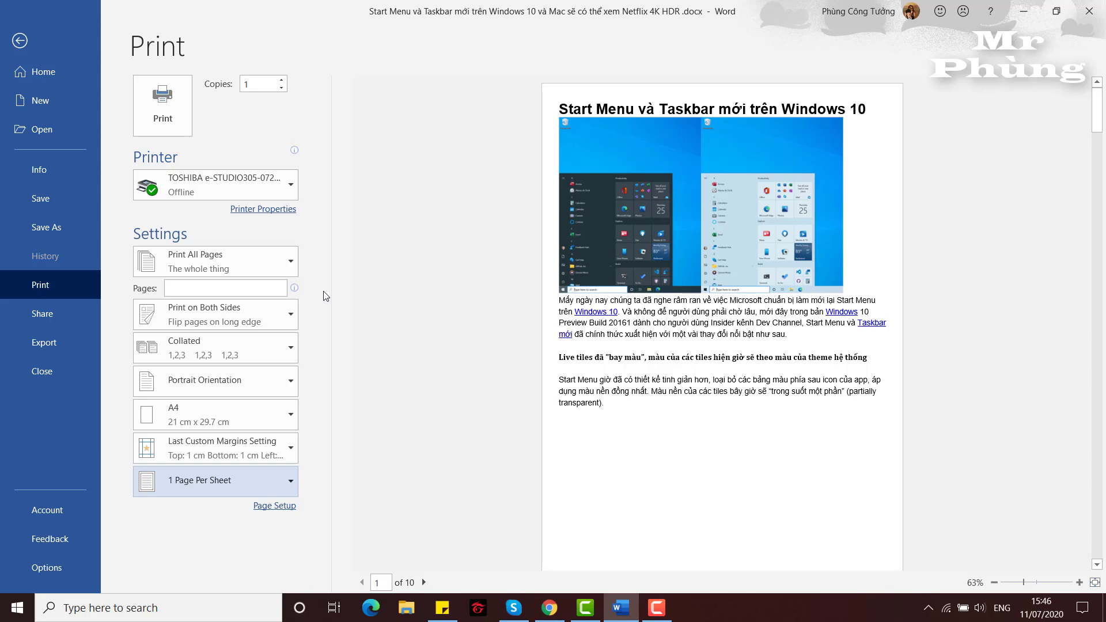
scroll(704, 308, "down", 5)
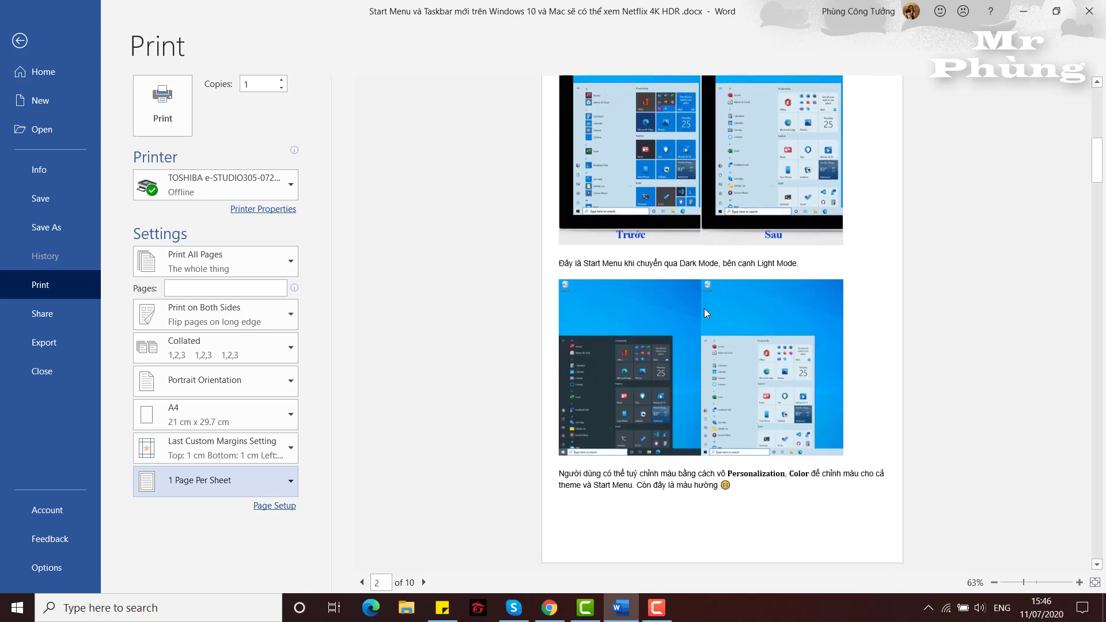
scroll(704, 308, "down", 5)
scroll(697, 314, "down", 5)
scroll(690, 324, "down", 5)
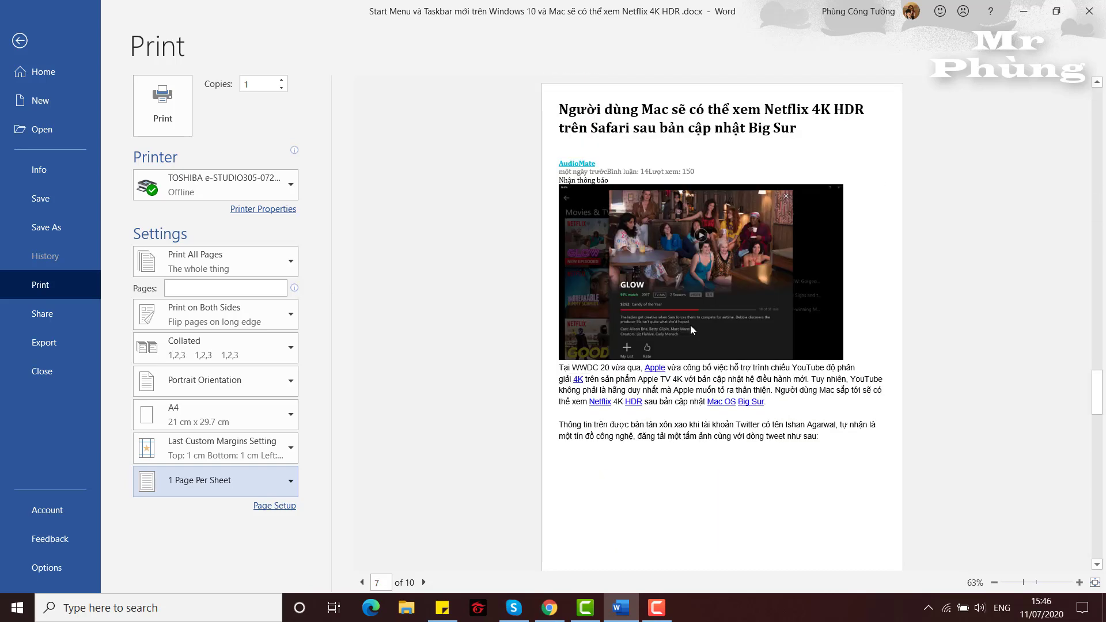
scroll(690, 329, "down", 3)
scroll(679, 403, "up", 3)
scroll(675, 421, "up", 3)
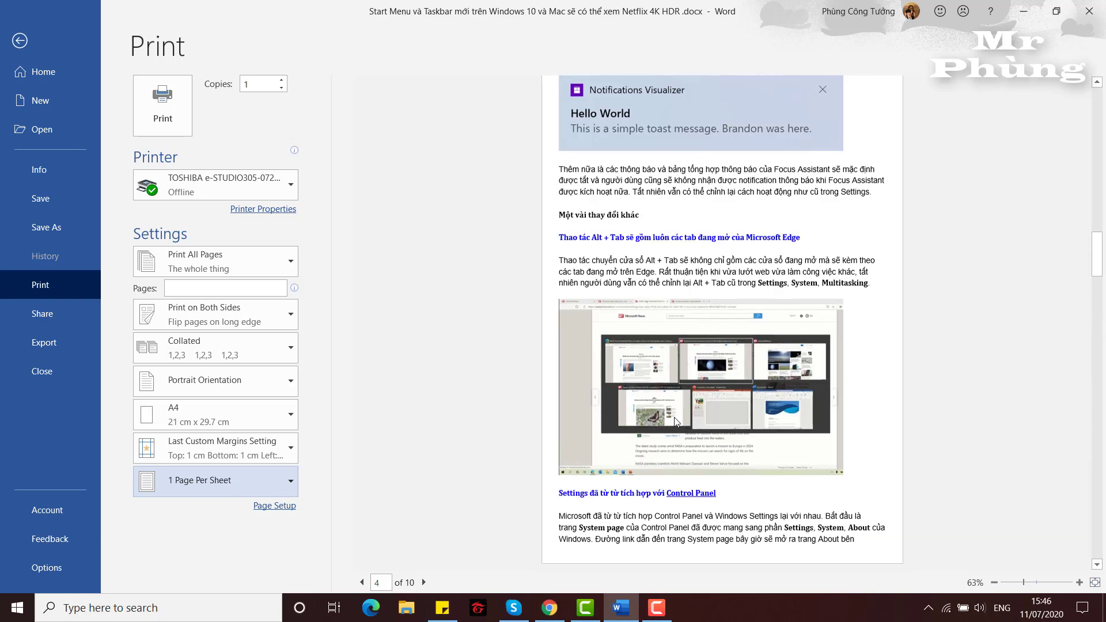
scroll(677, 421, "up", 9)
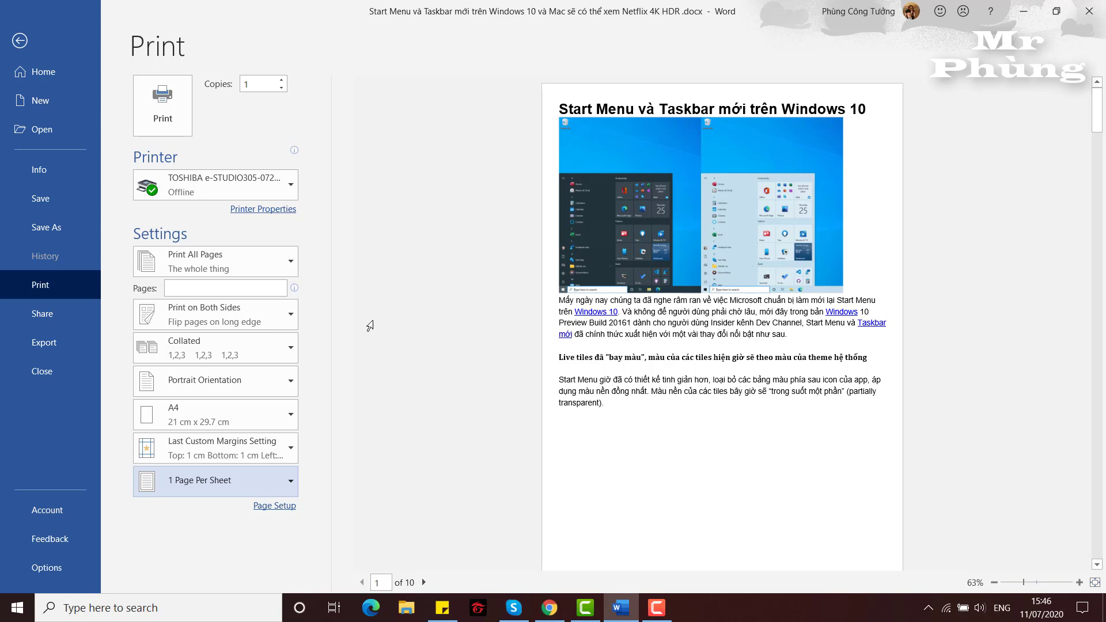
left_click(256, 317)
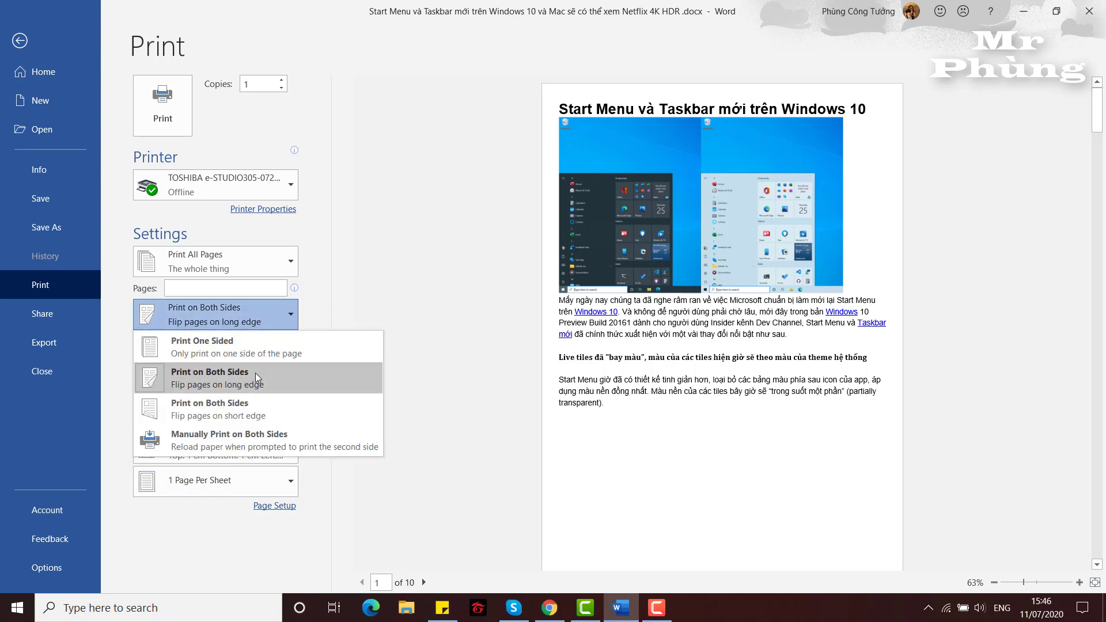
left_click(269, 319)
left_click(268, 318)
left_click(249, 384)
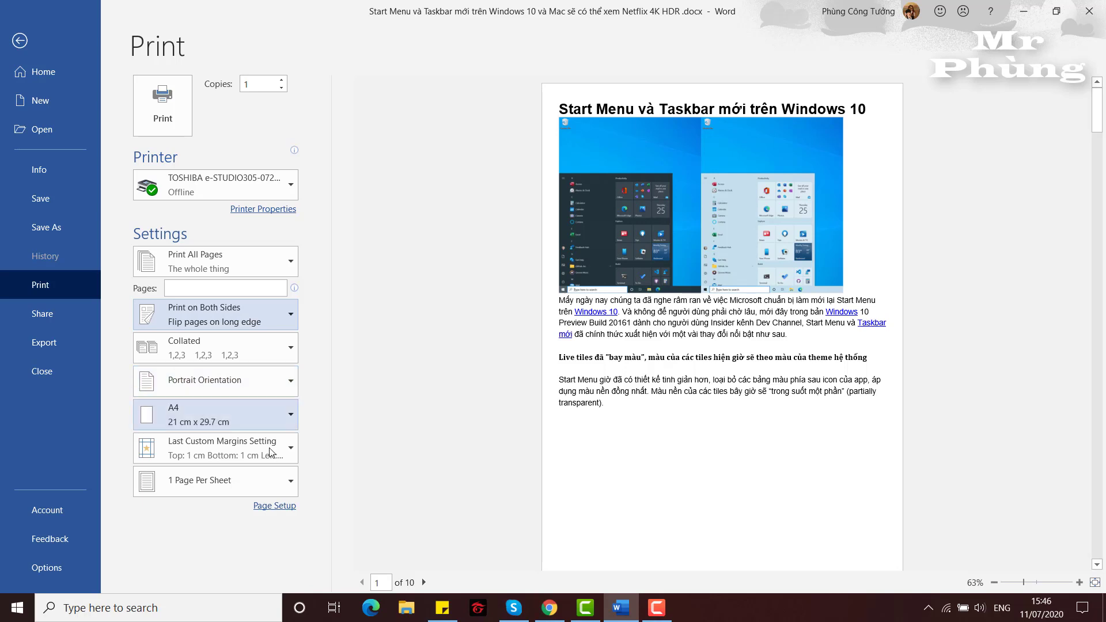
Step: Launch Excel from Windows search, create blank workbook Book1 maximized, and show its File backstage
left_click(208, 608)
type("E")
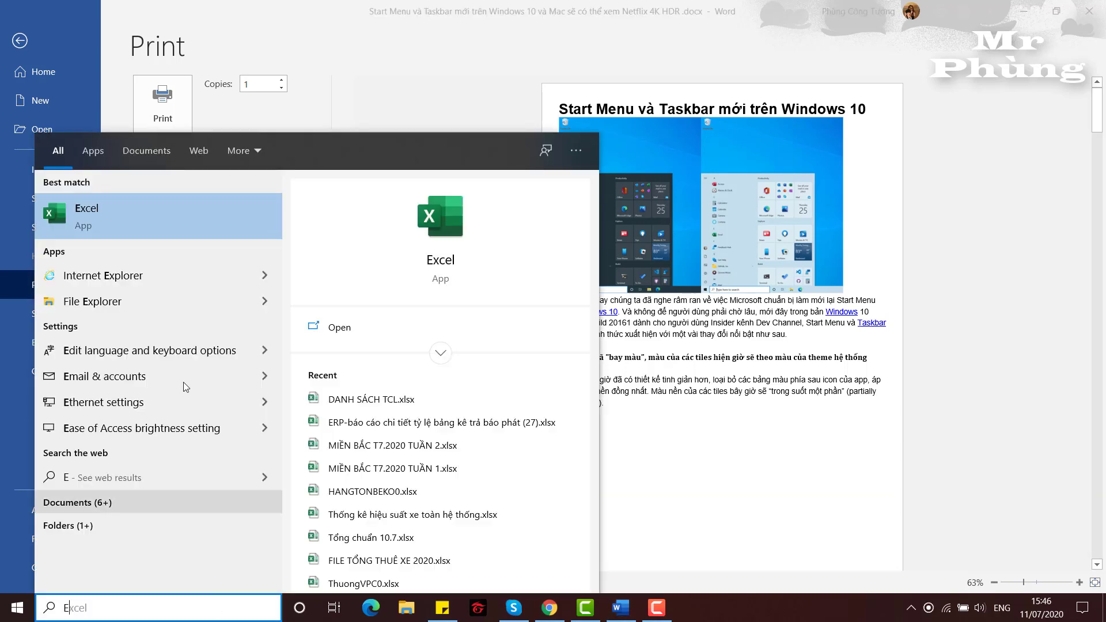
left_click(150, 222)
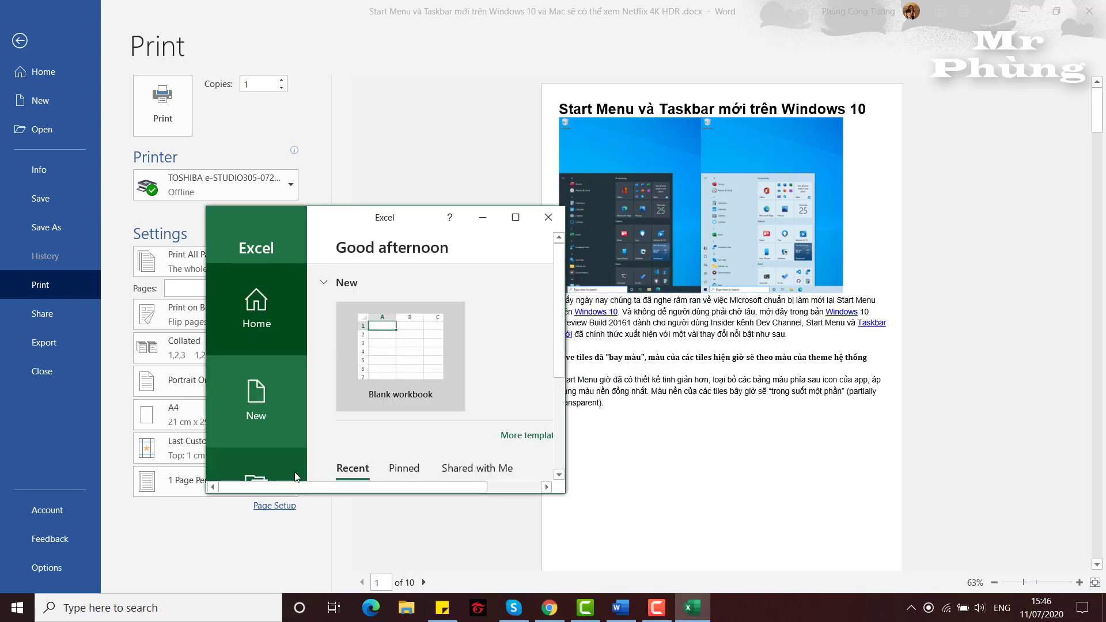
left_click(437, 324)
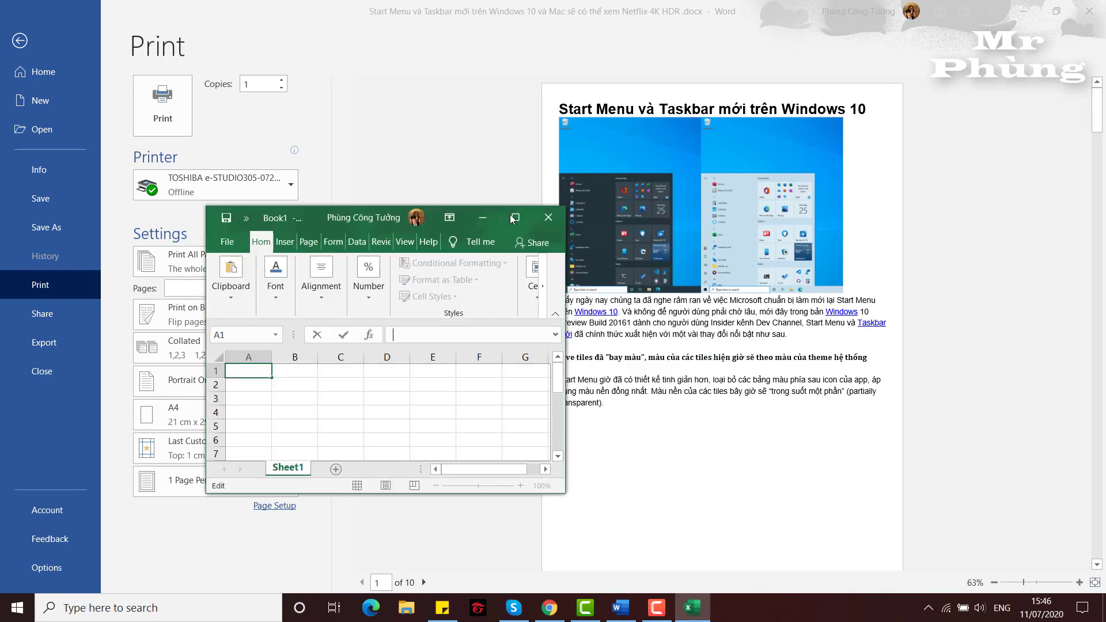
left_click(515, 217)
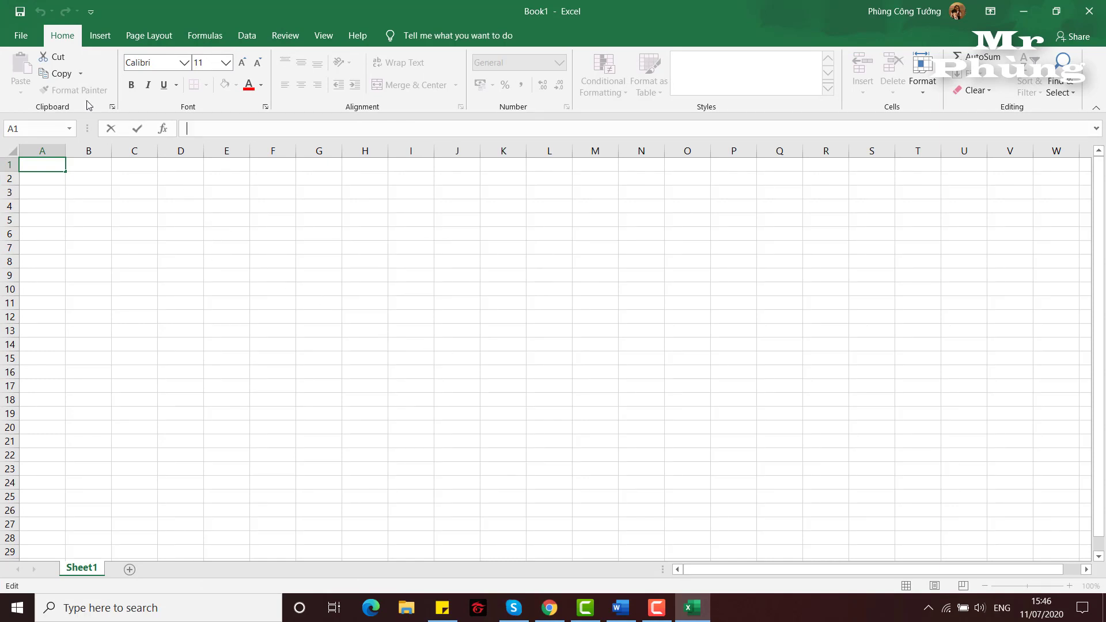
left_click(21, 35)
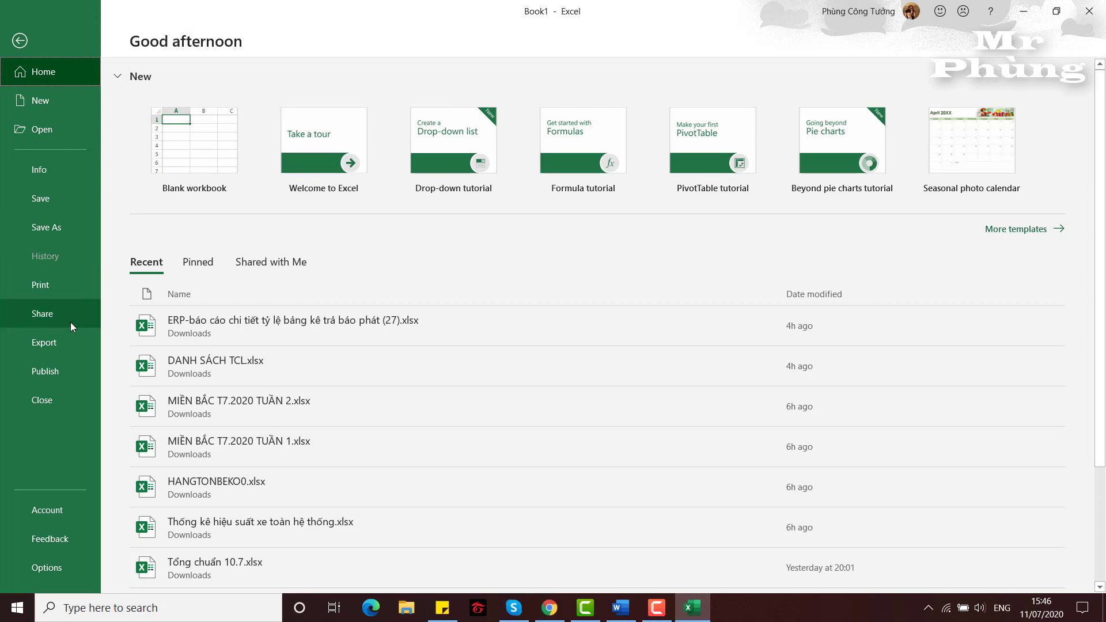
Step: Open Excel's Print settings, compare them with Word's, and review print-what, orientation and paper choices unchanged
left_click(58, 287)
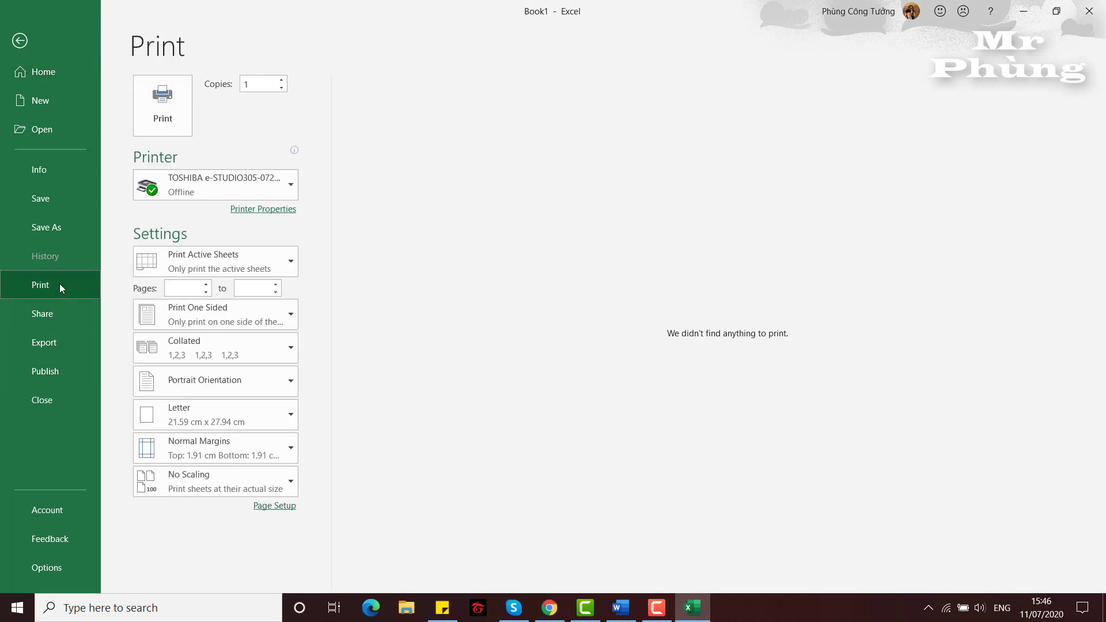
left_click(622, 614)
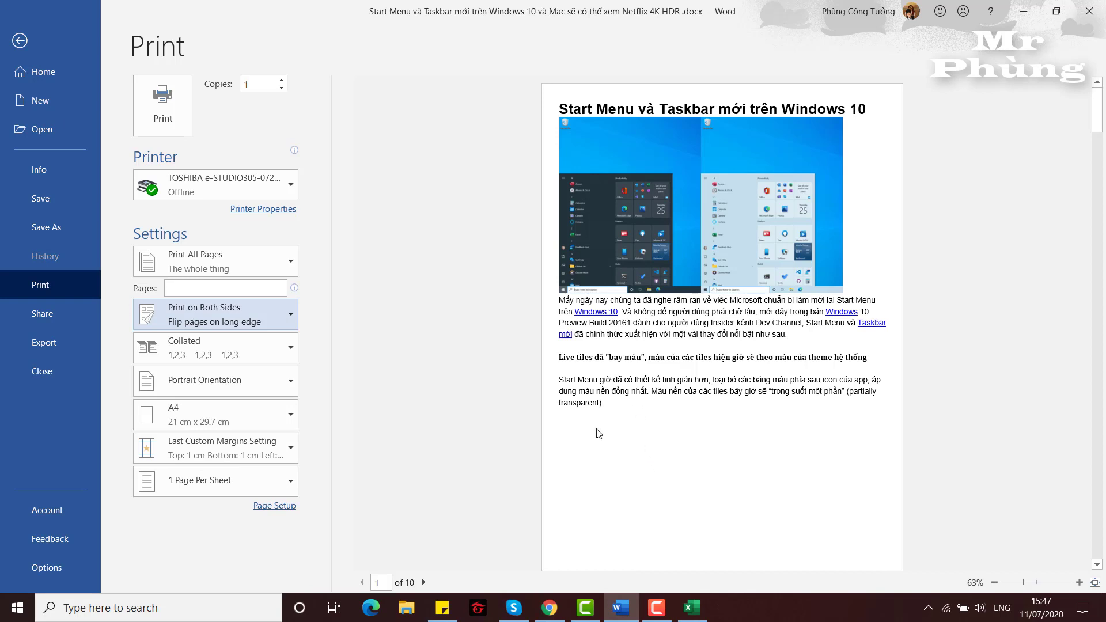
left_click(691, 608)
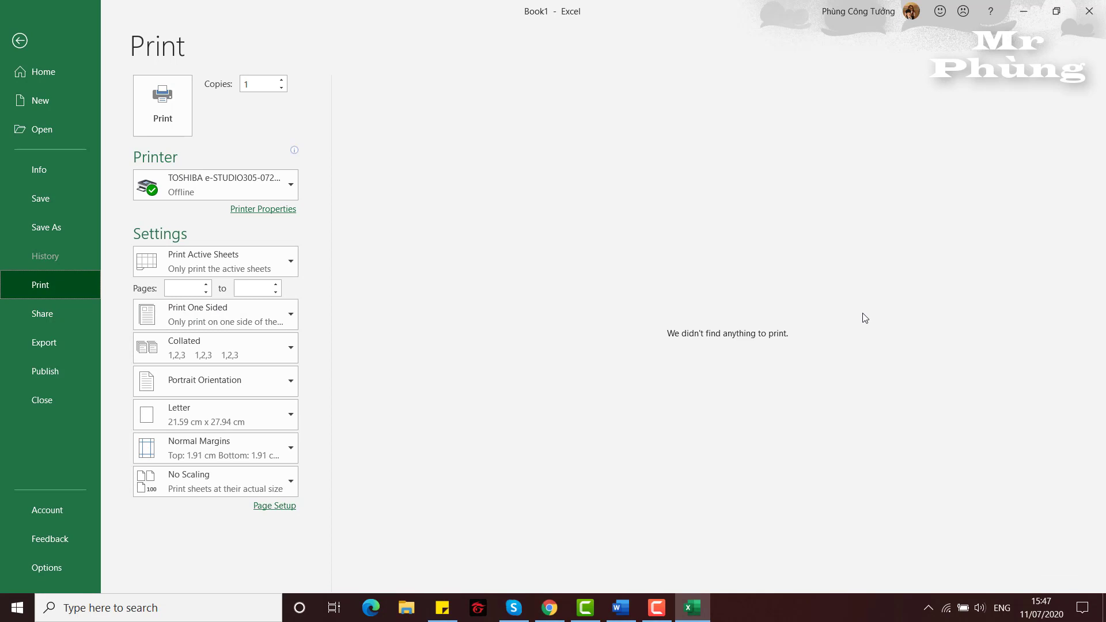
left_click(285, 257)
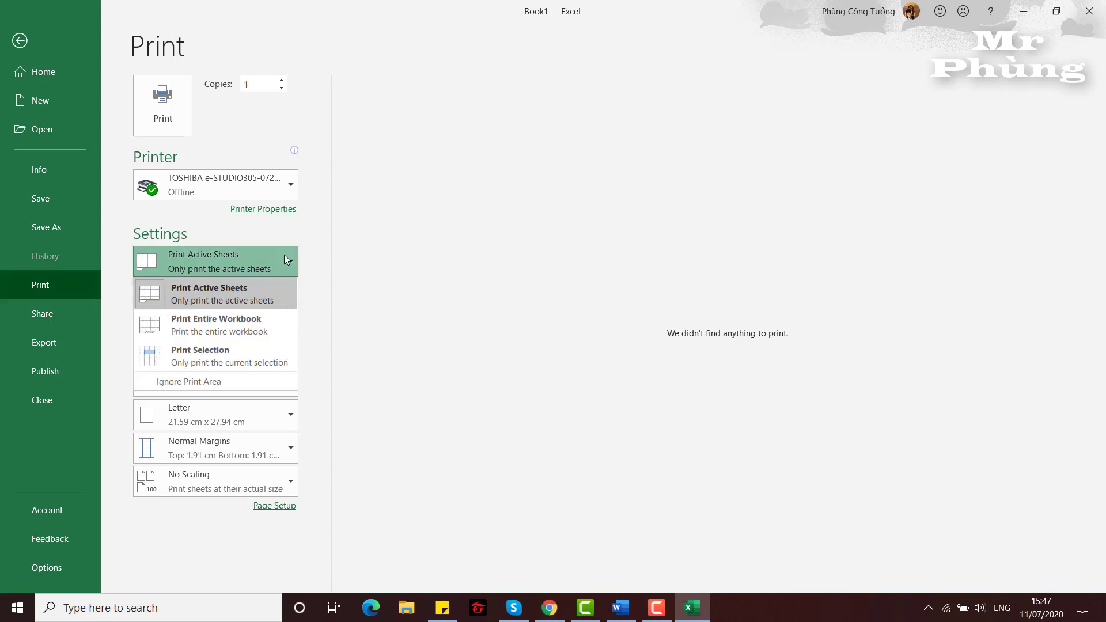
left_click(330, 220)
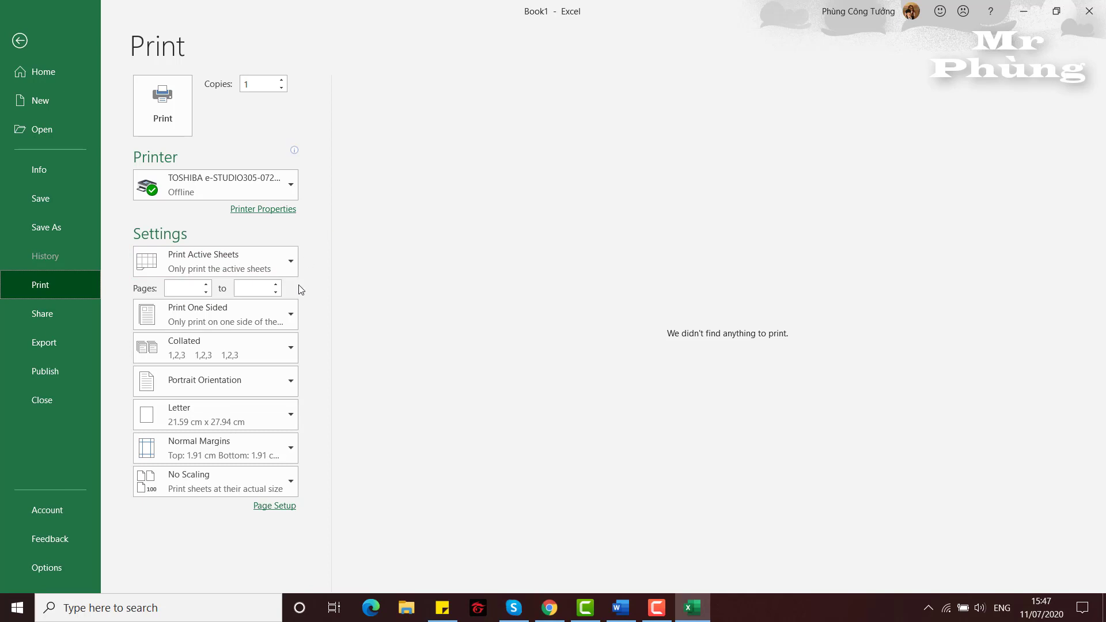
left_click(284, 389)
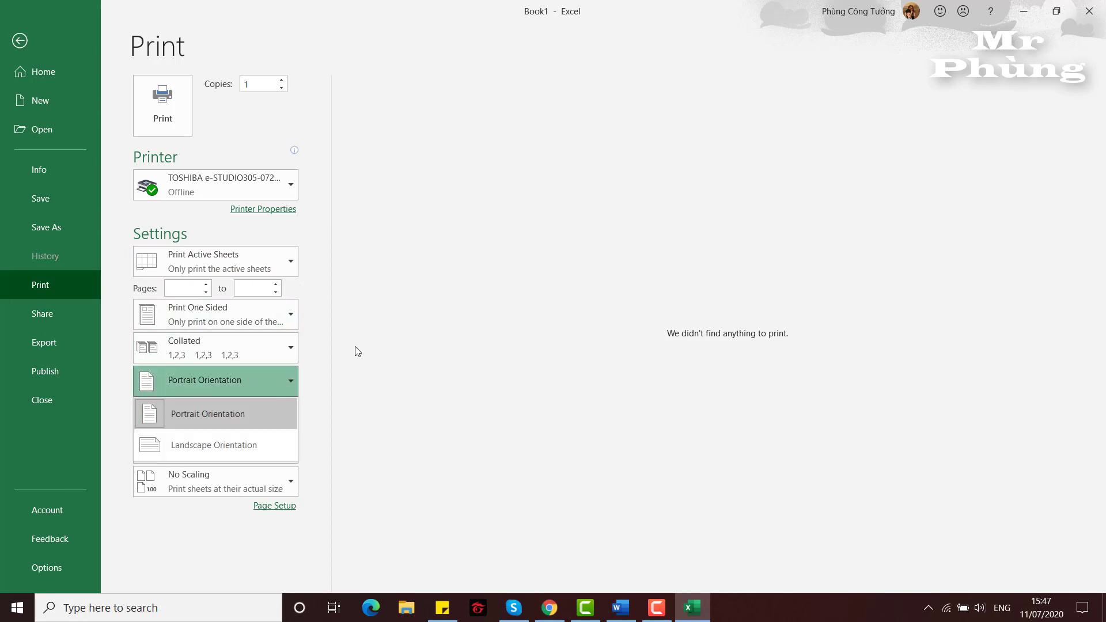
left_click(350, 353)
left_click(289, 412)
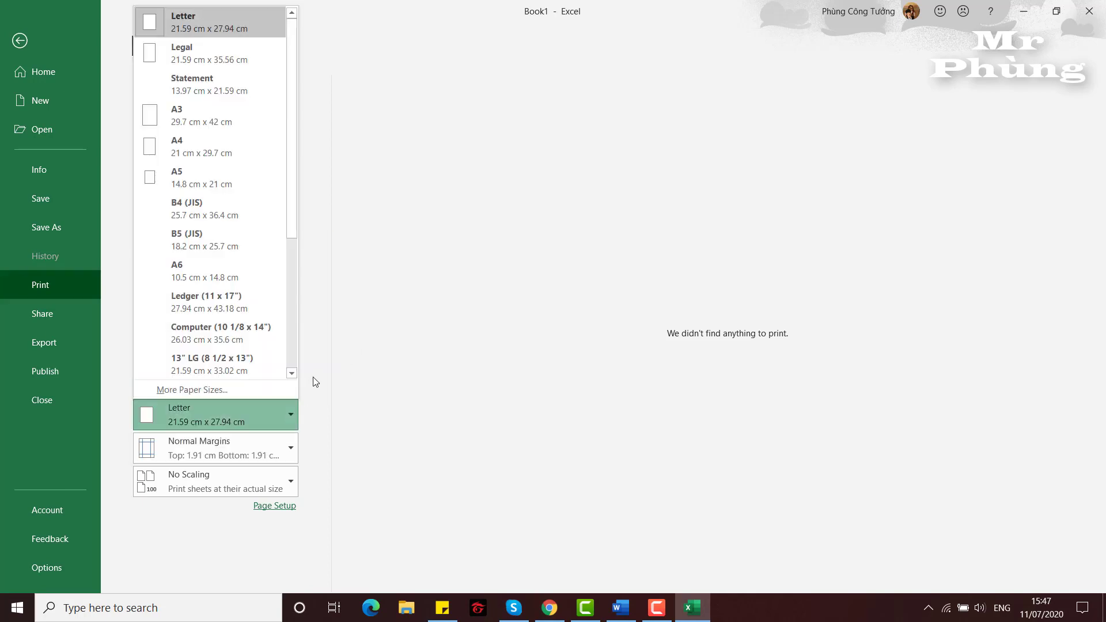
left_click(90, 349)
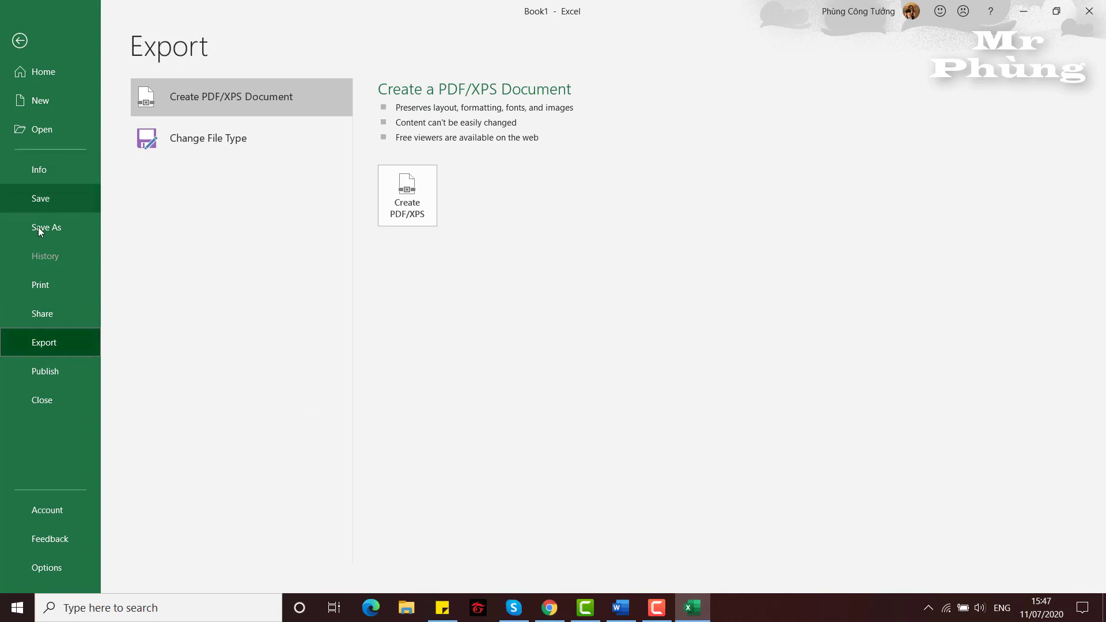
Step: Set Book1 to Print on Both Sides, flipping pages on the long edge
left_click(46, 313)
left_click(54, 282)
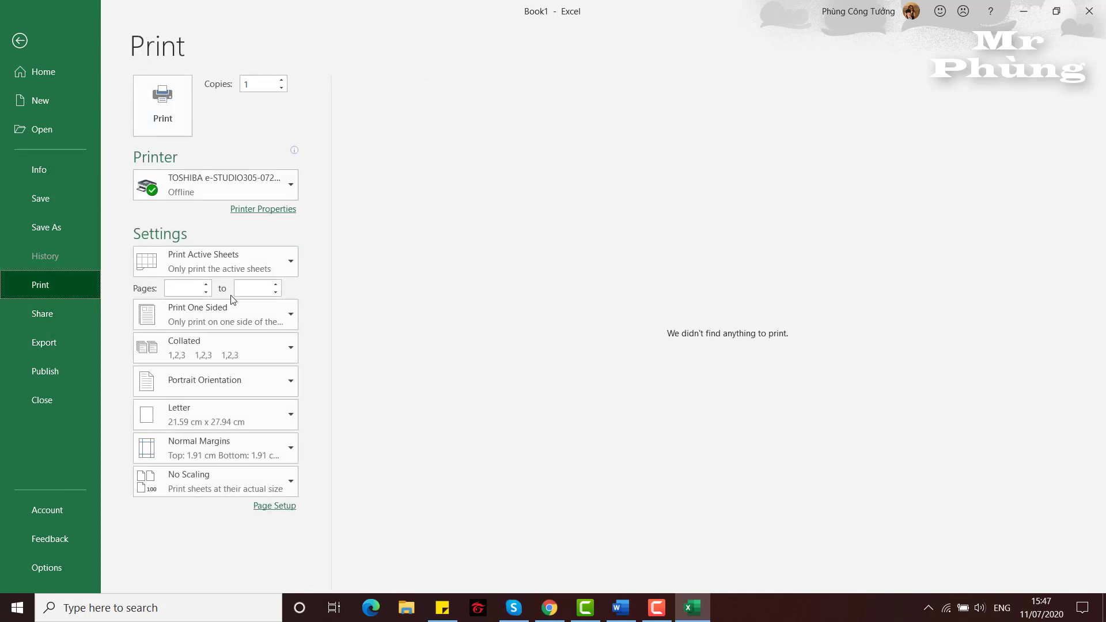
left_click(280, 313)
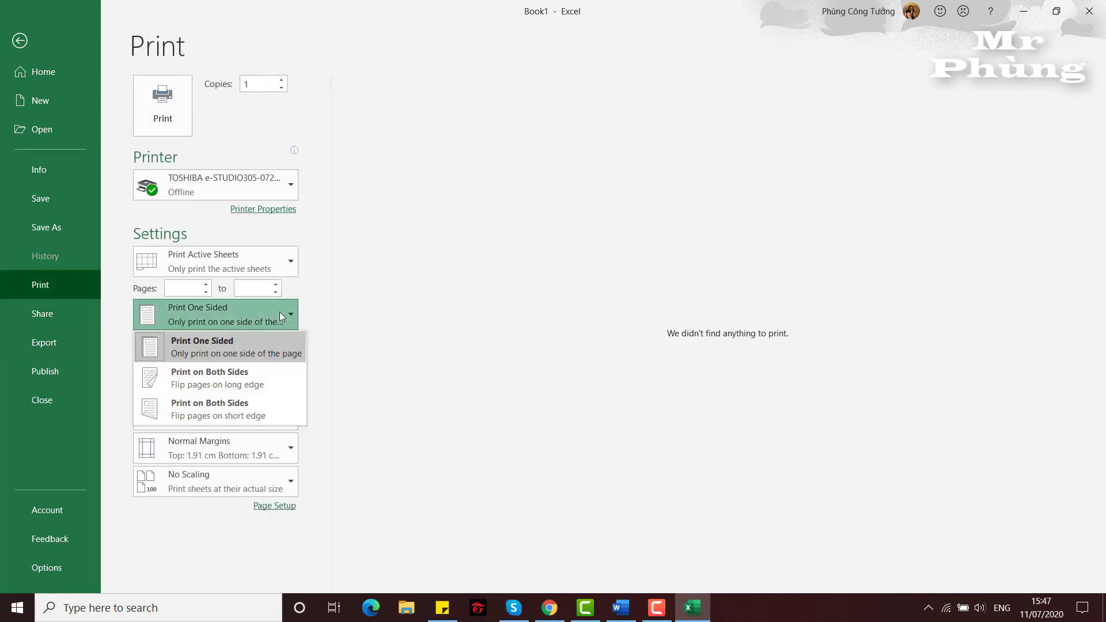
left_click(234, 382)
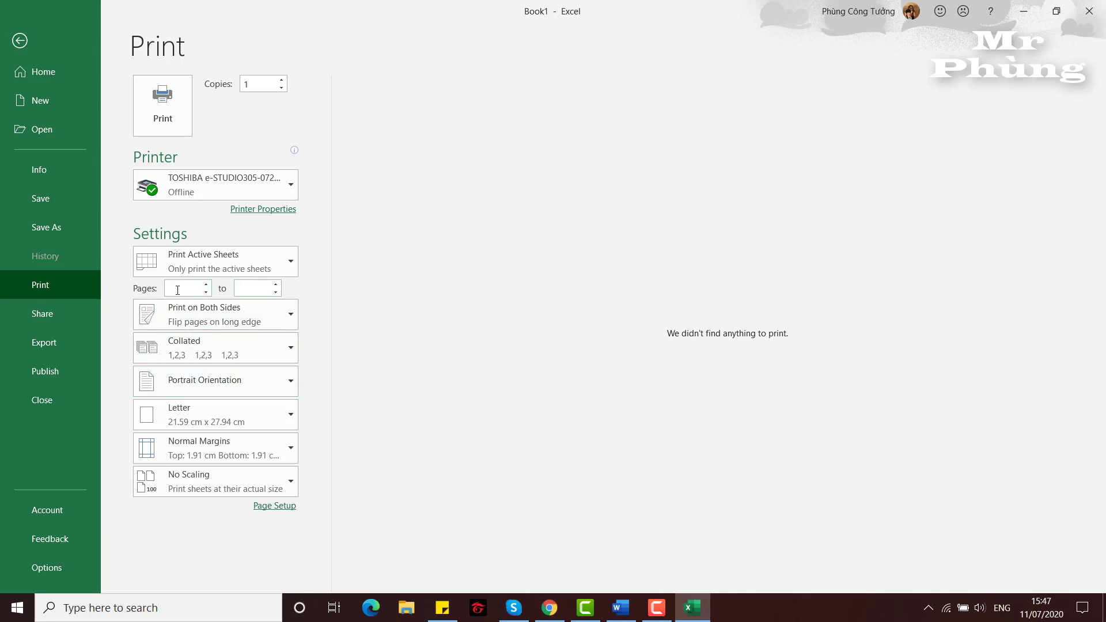
Step: Set Book1's print range to pages 1 to 2, closing the accidentally opened help window
left_click(240, 288)
left_click(195, 291)
key("F1")
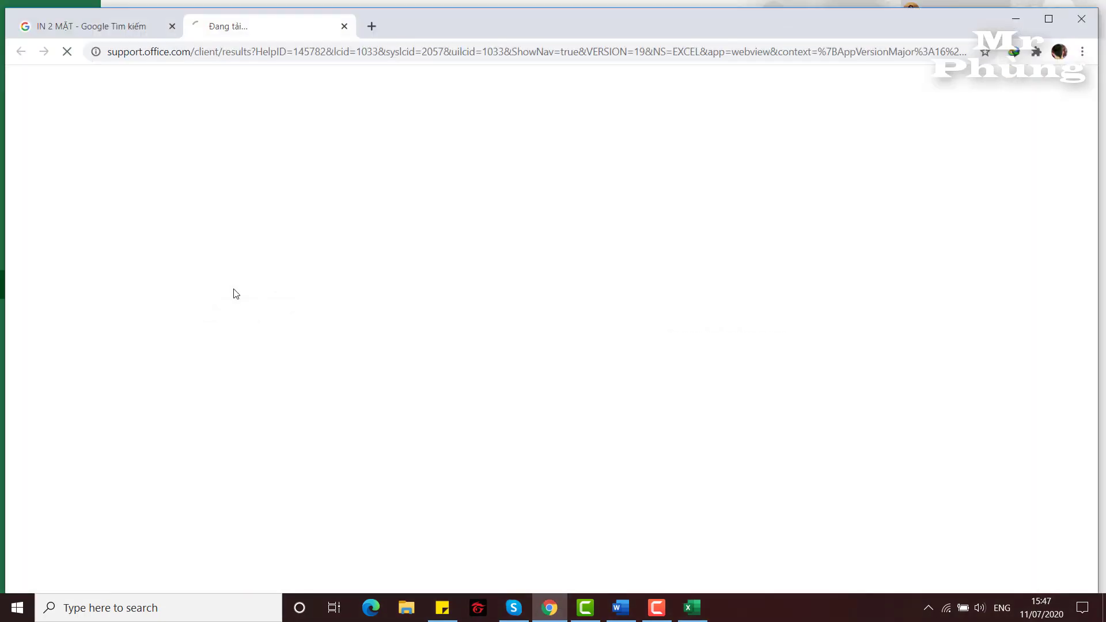
left_click(1081, 19)
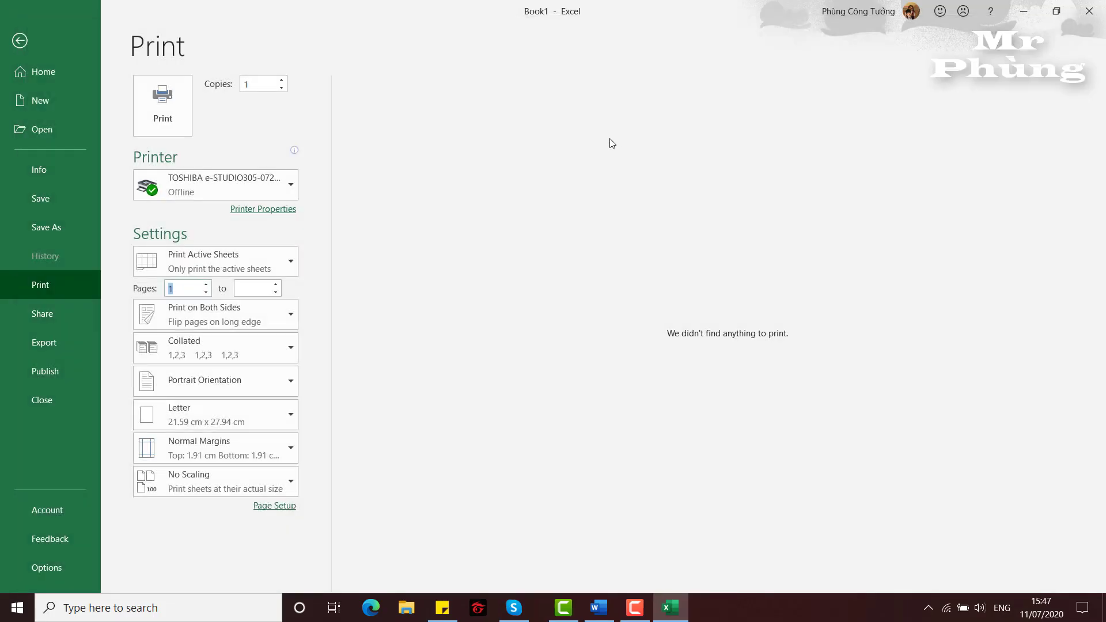
left_click(250, 291)
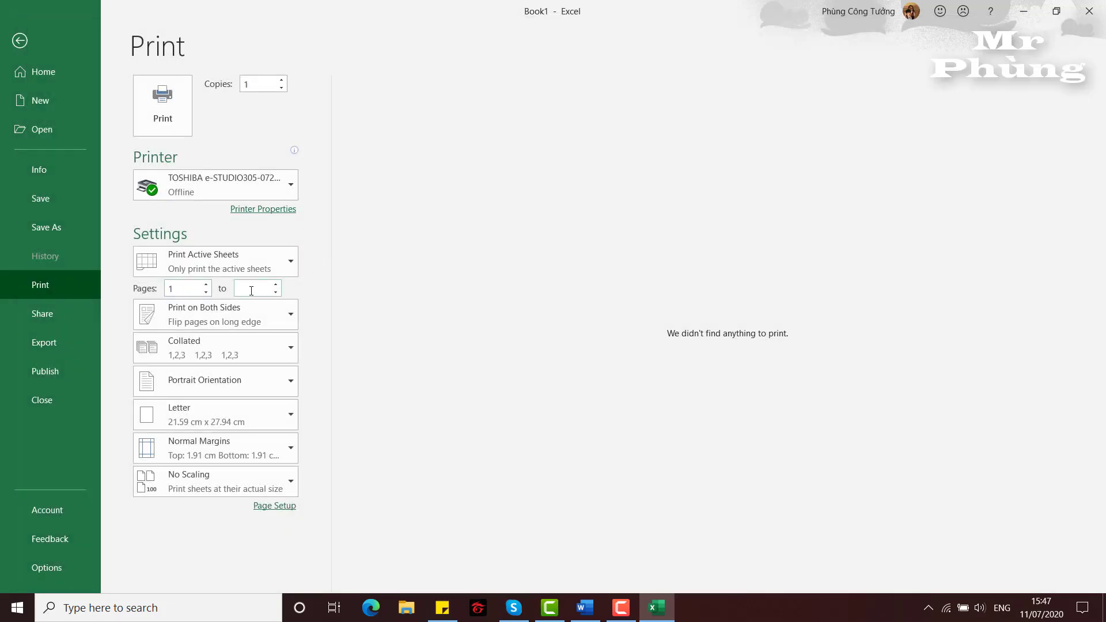
type("2")
Step: Return to Word's Print page showing two-sided, portrait, A4, 1 cm margins, one page per sheet
left_click(585, 608)
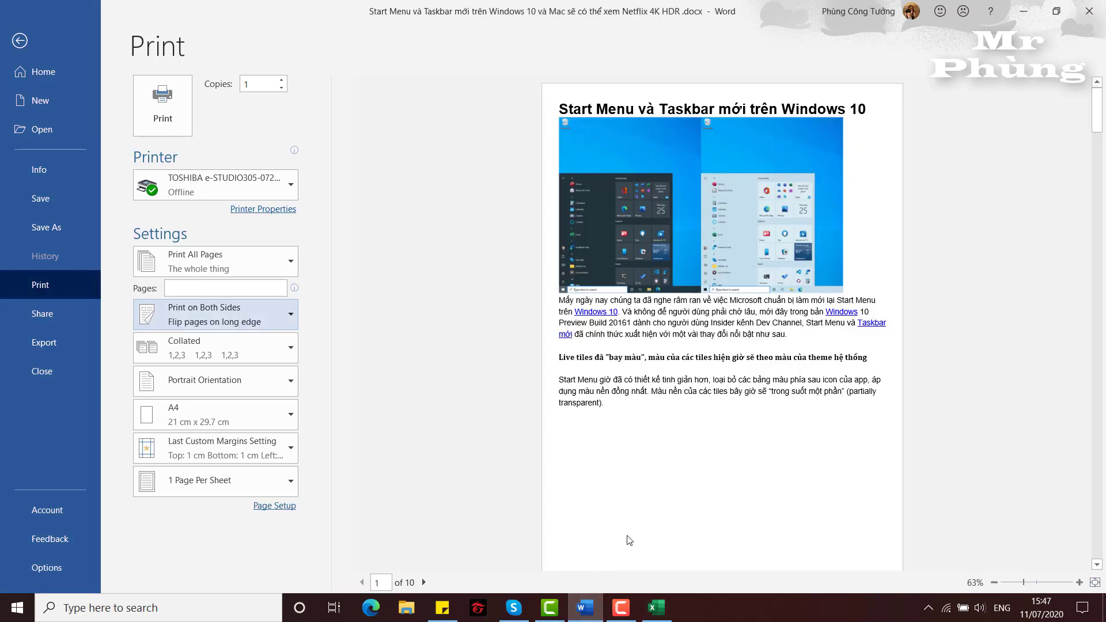